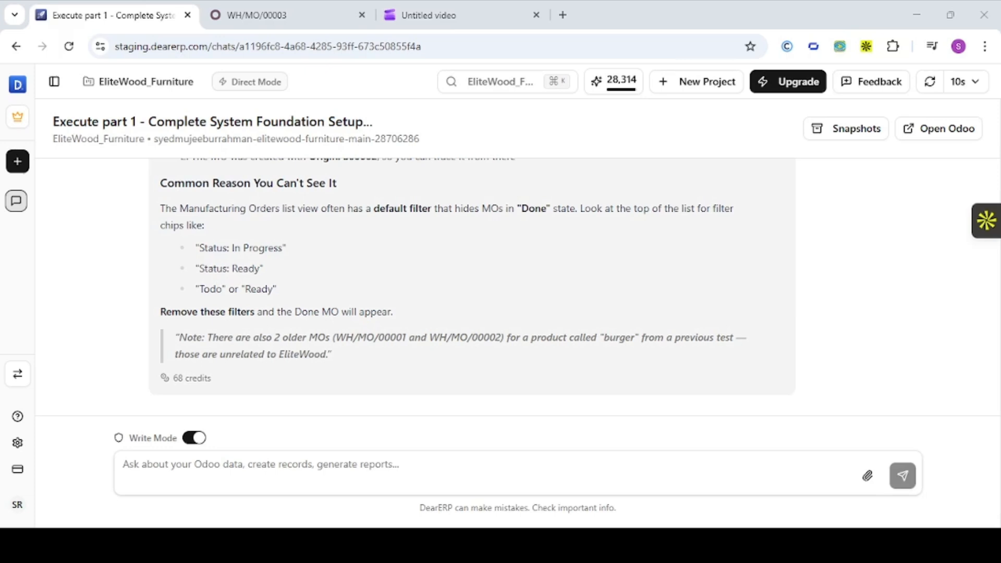
Start the chat prompt with the line "Execute Part 4 - Purchase and Procurement Automation for EliteWood Furnitures."
left_click(331, 472)
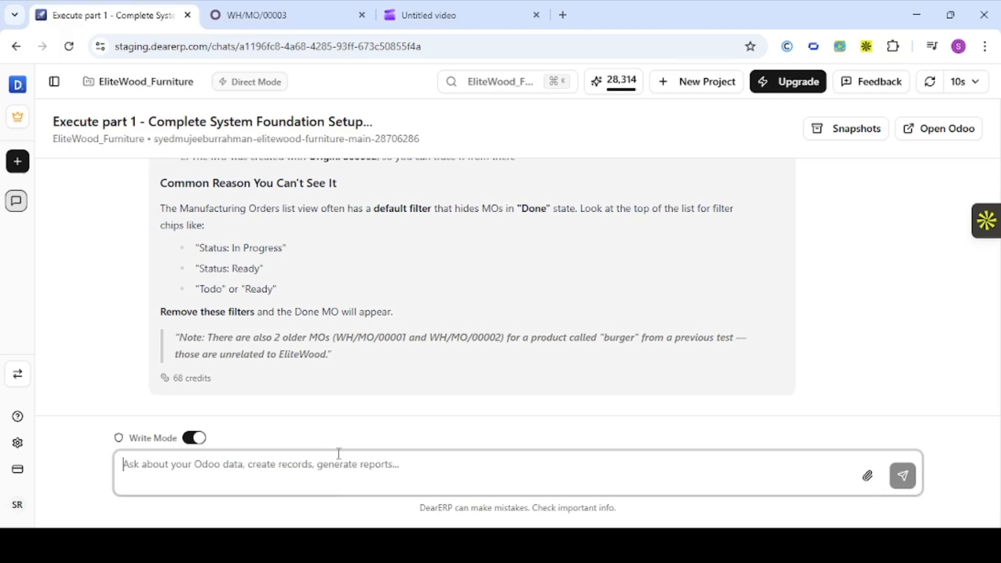
type("Exec")
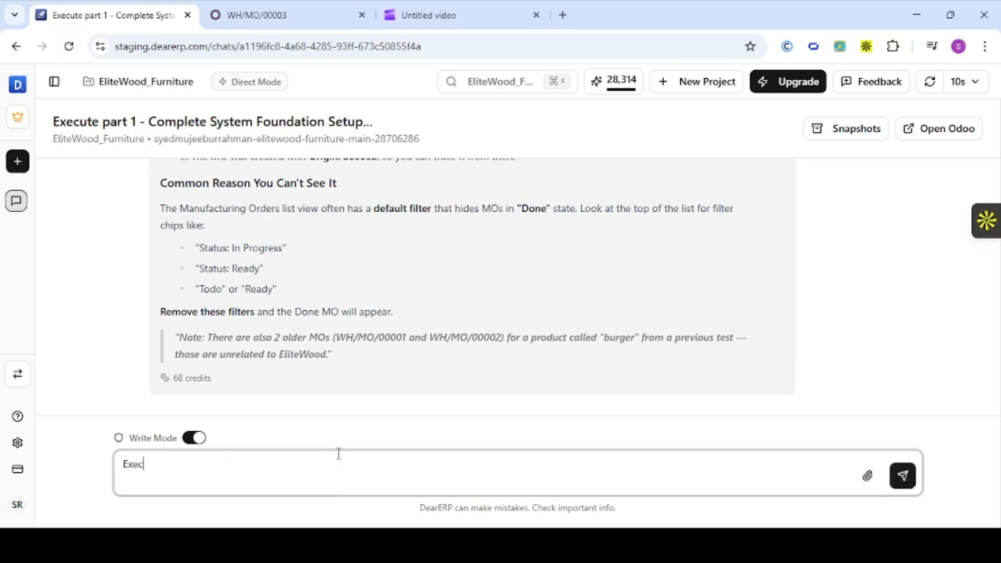
type("ute Part 4 - Puu")
key("BackSpace")
type("rchase ")
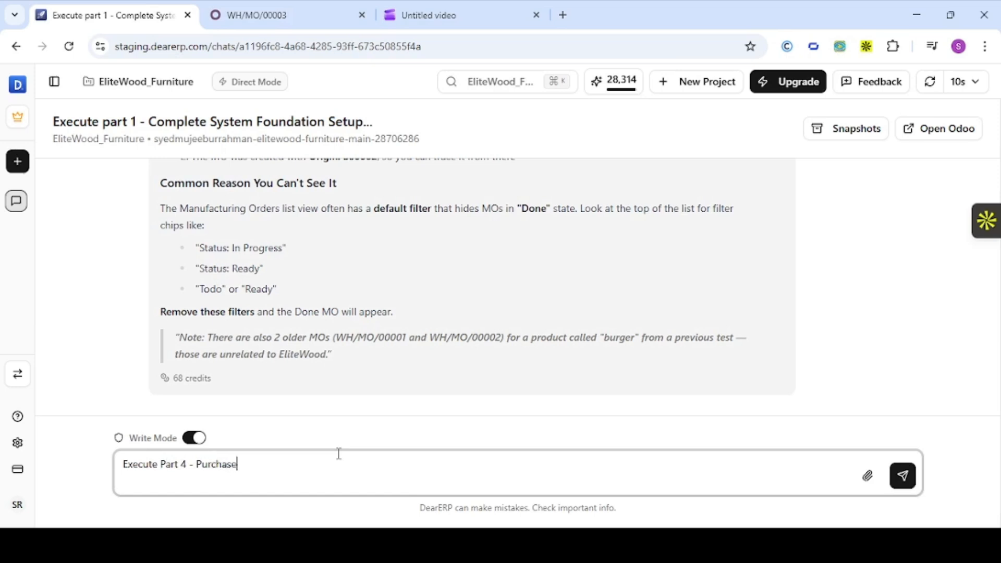
type("and Procurement ")
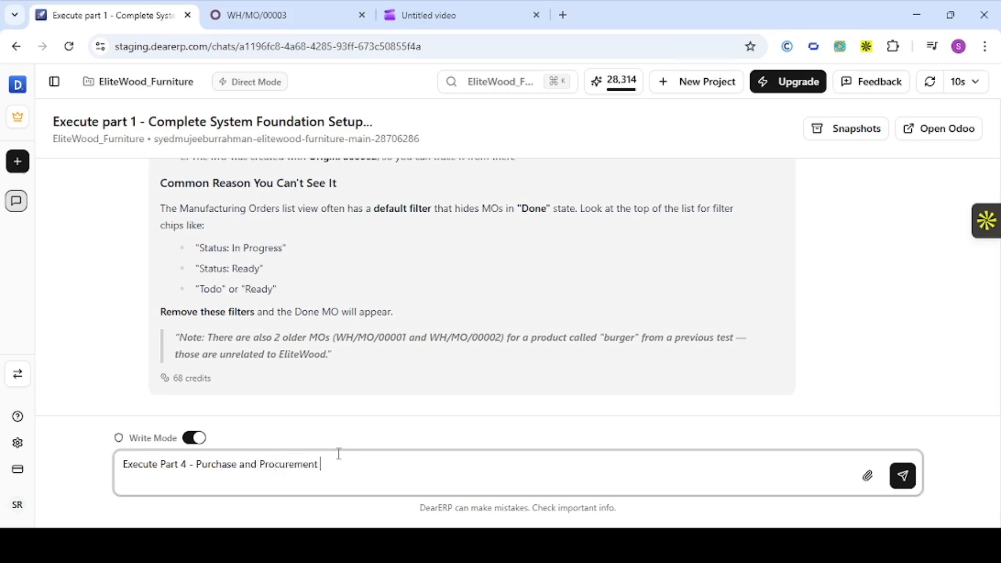
type("Automation for EliteWood ")
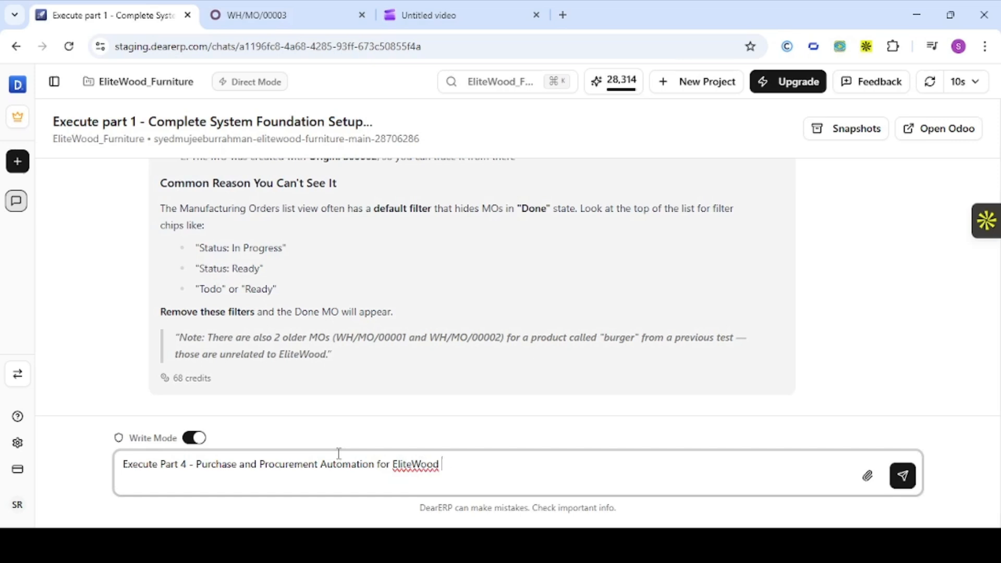
type("Forntiur")
key("BackSpace")
key("BackSpace")
key("BackSpace")
key("BackSpace")
type("itures.")
key("shift+Return")
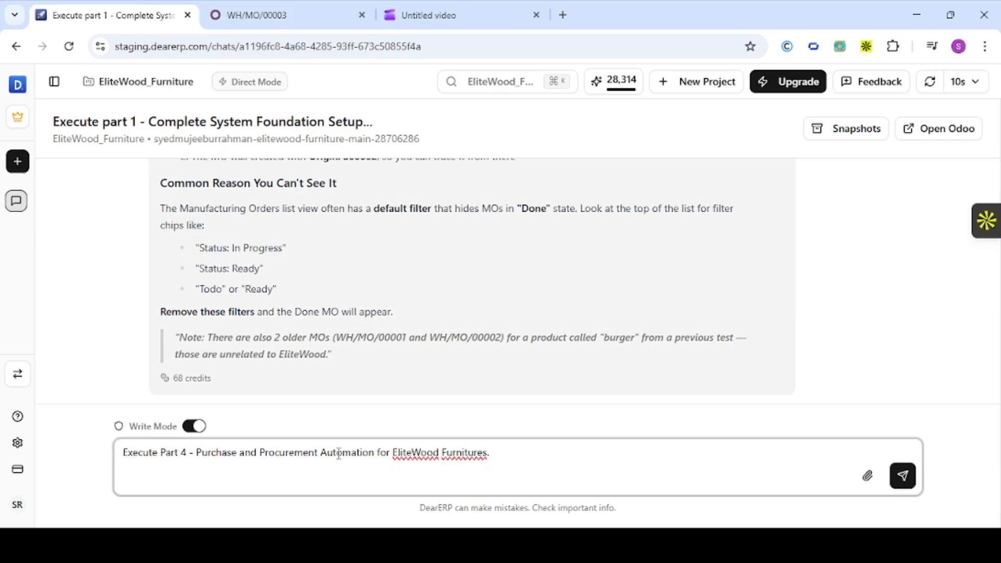
Add the prompt heading "Execution Requirements:" followed by the first item, "1. Configure Reordering Rules:"
type("Execution Require")
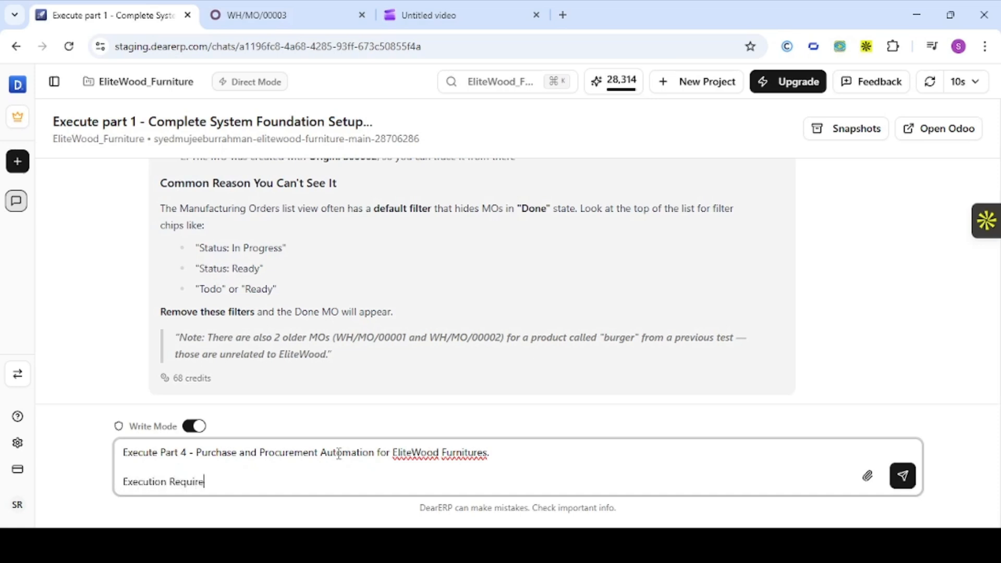
type("ments:")
key("shift+Return")
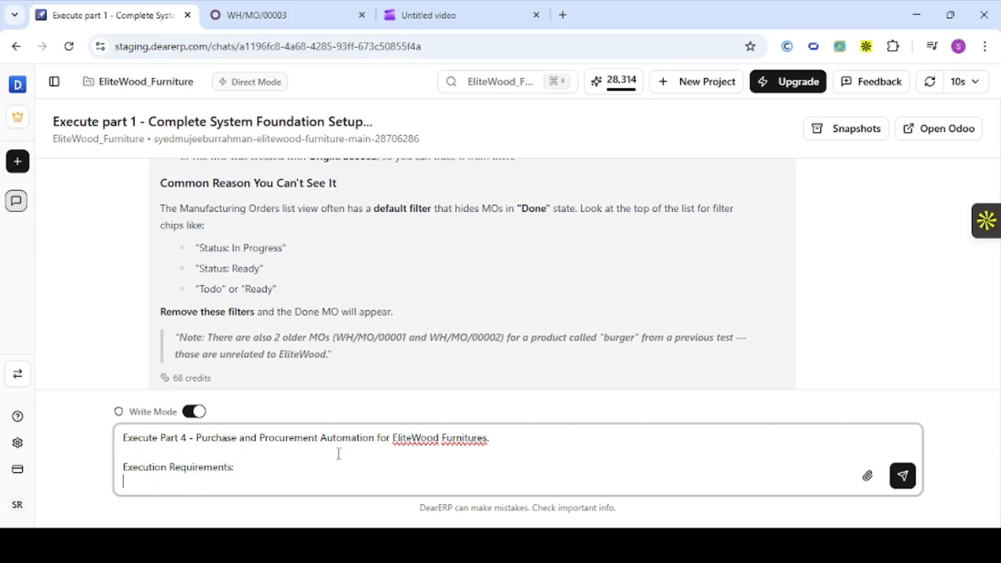
key("shift+Return")
type("1. ")
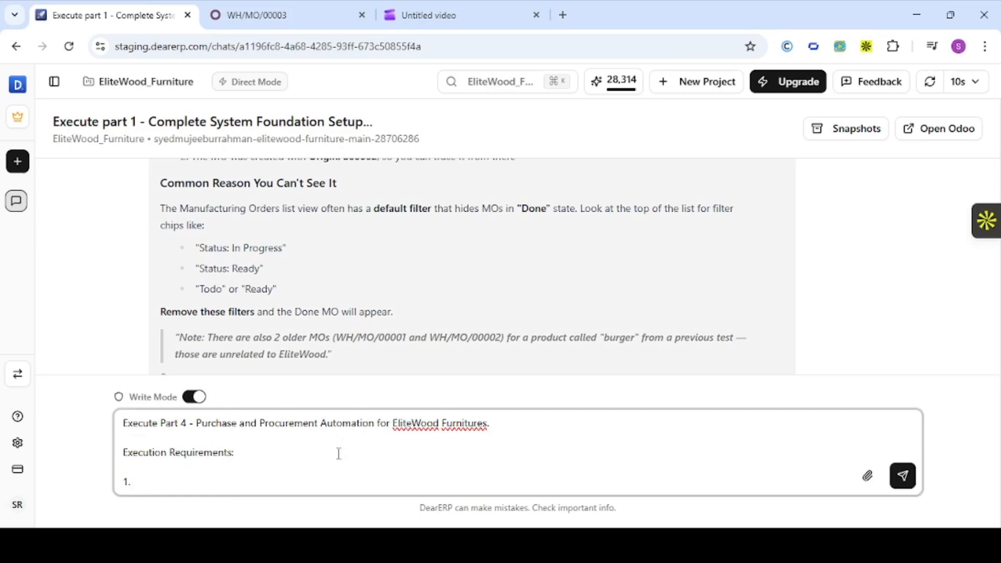
type("Configure Reord")
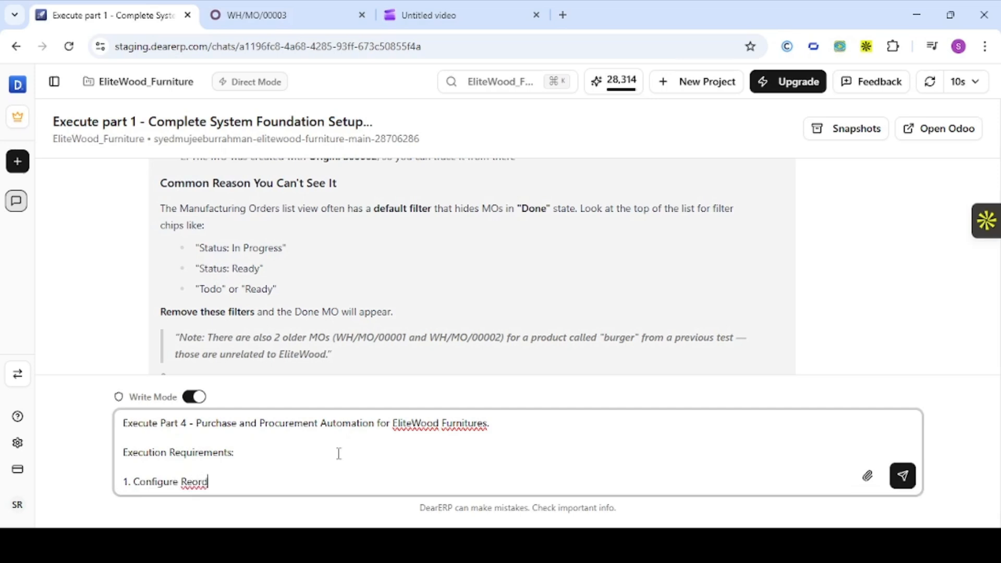
type("ering Rules:")
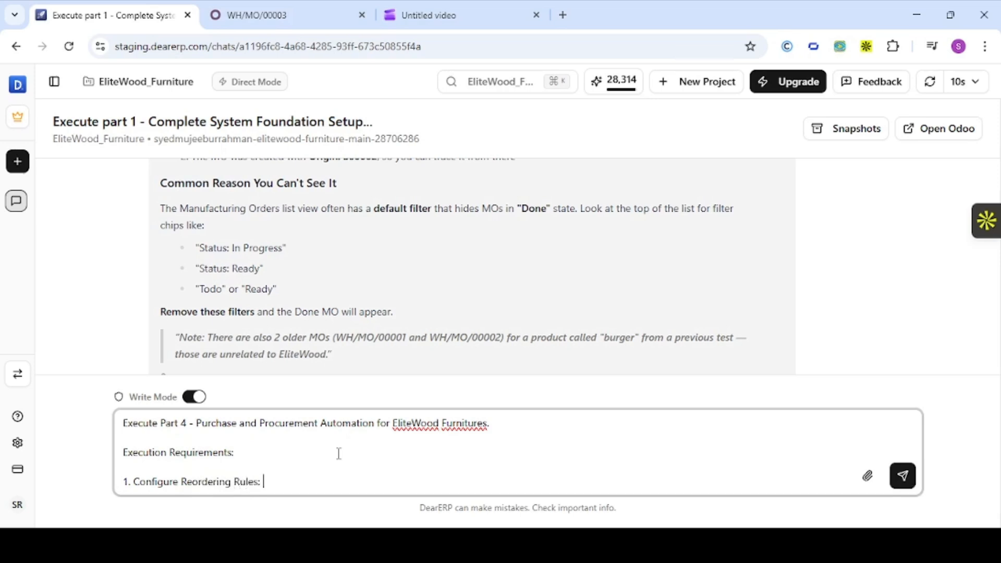
key("shift+Return")
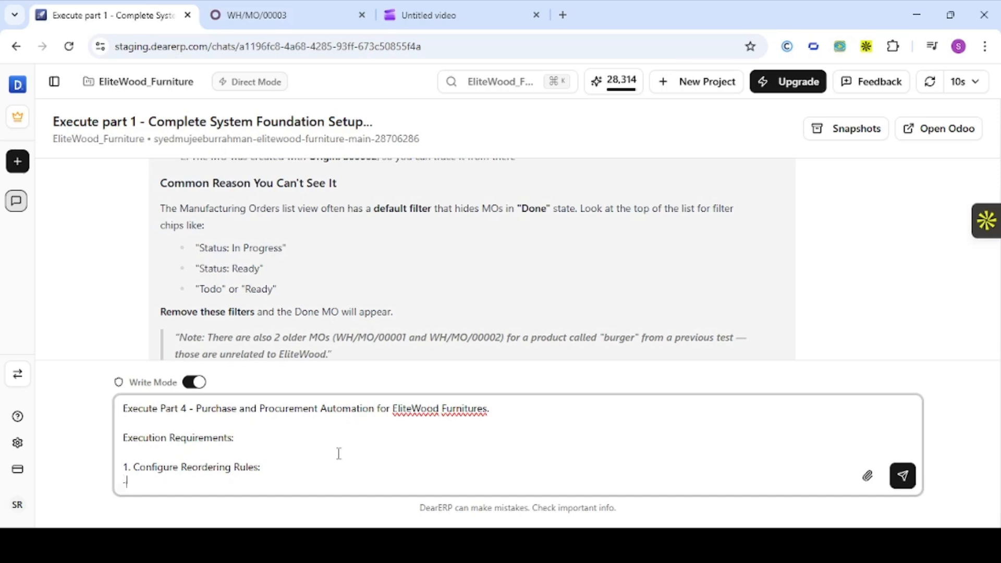
List the reordering rules under item 1: "- Wooden Plank (Min: 100 , Max: 500)" and "- Foam Cushion (Min: 50, Max: 200)"
type("- Wooden Plank (MIn")
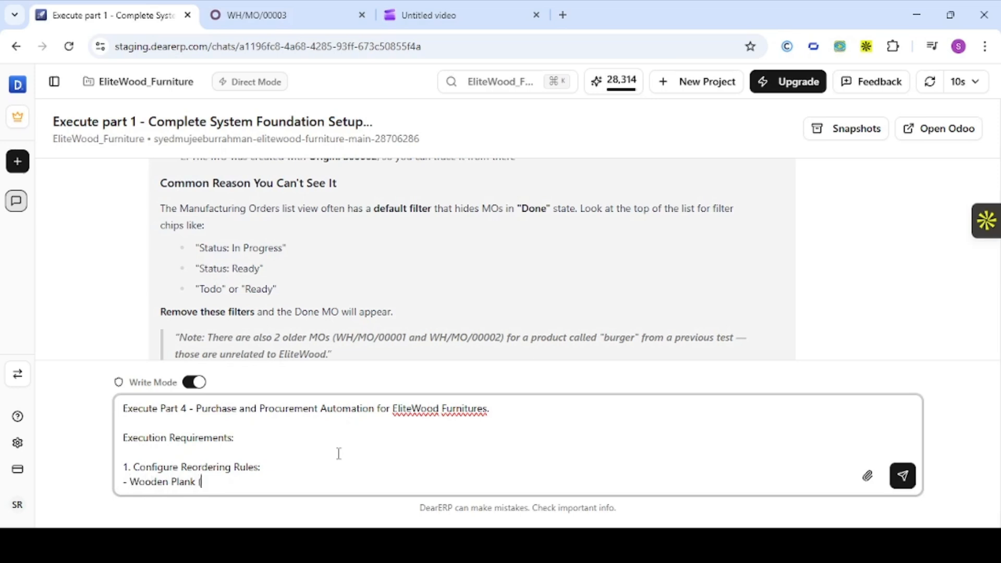
key("BackSpace")
key("BackSpace")
type("in: 100 , Max: 500)")
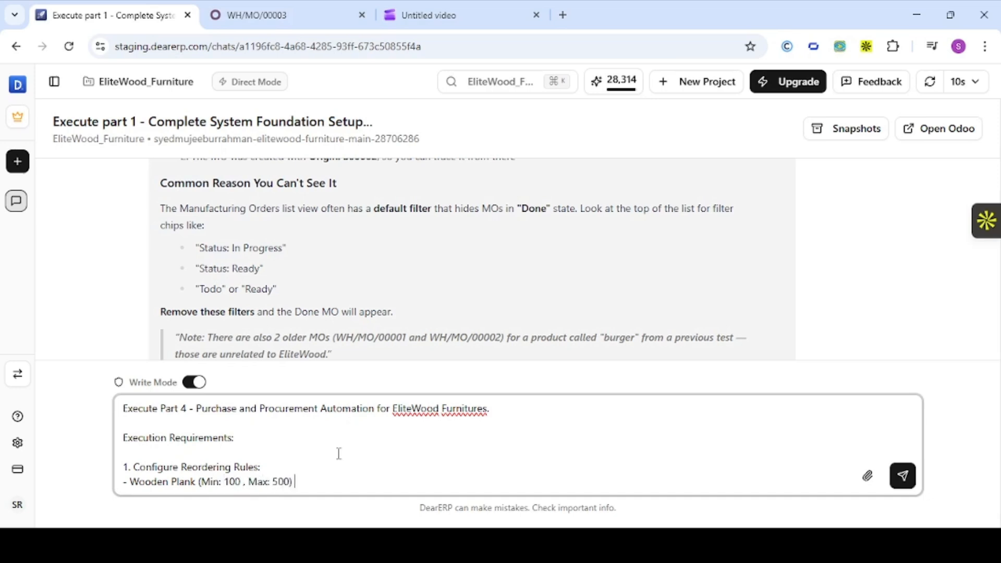
key("shift+Return")
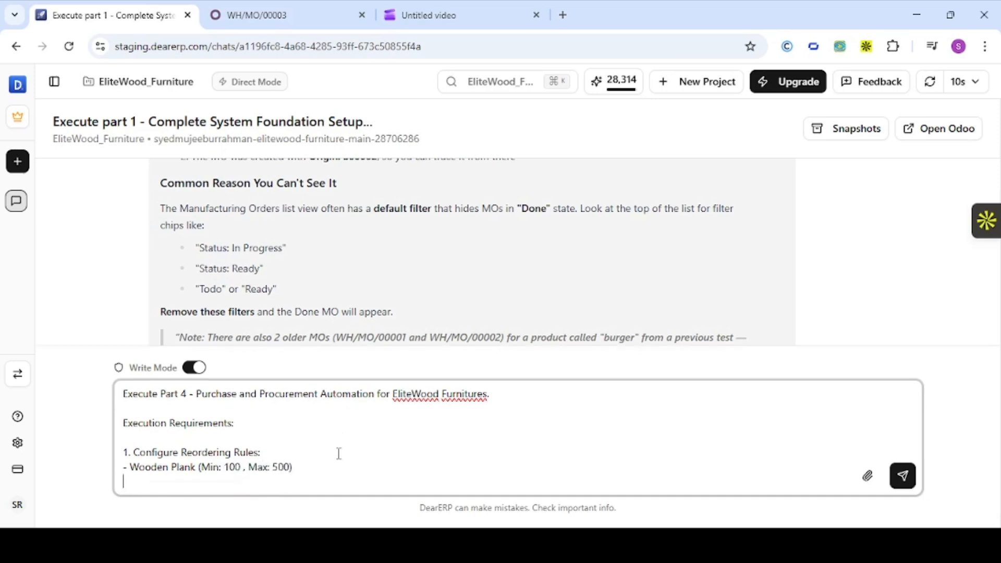
type("- Foam Cushion (Min:")
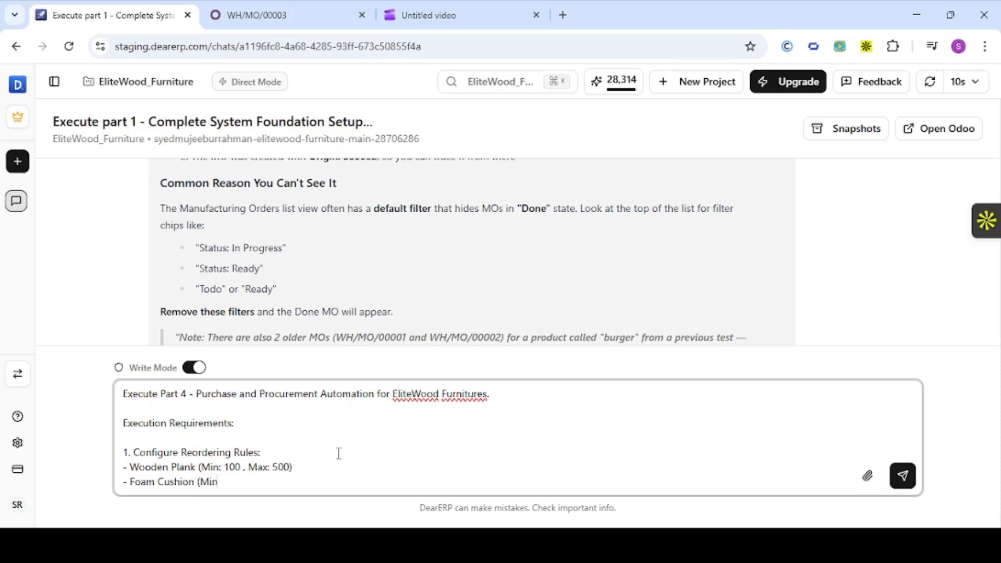
type(" 50 , Max: 200)")
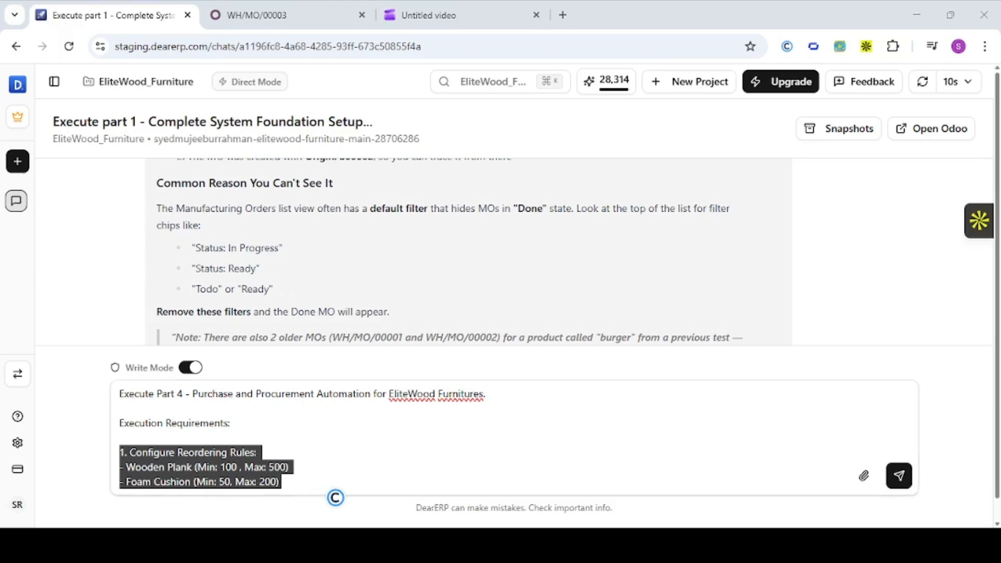
Add item "2. Run Schedule to generate RFQs automatically." to the prompt, separated by blank lines
left_click(359, 474)
key("Return")
key("Return")
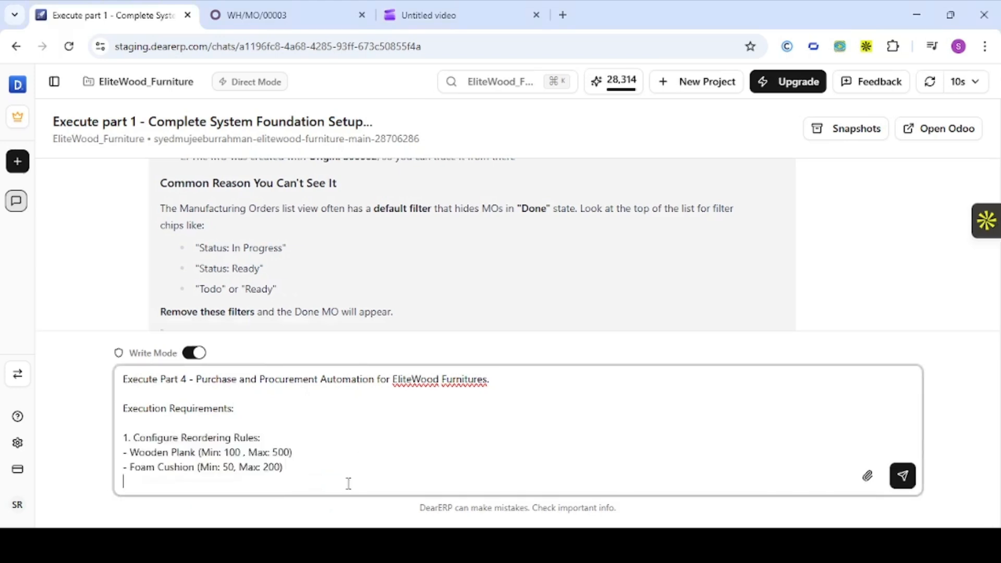
type("2. ")
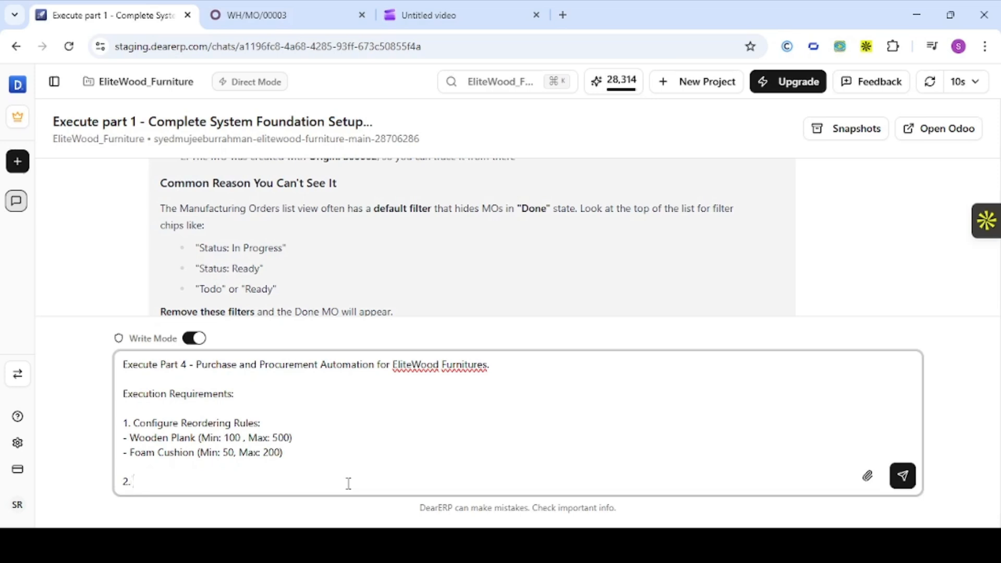
type("Run Schedule to generate")
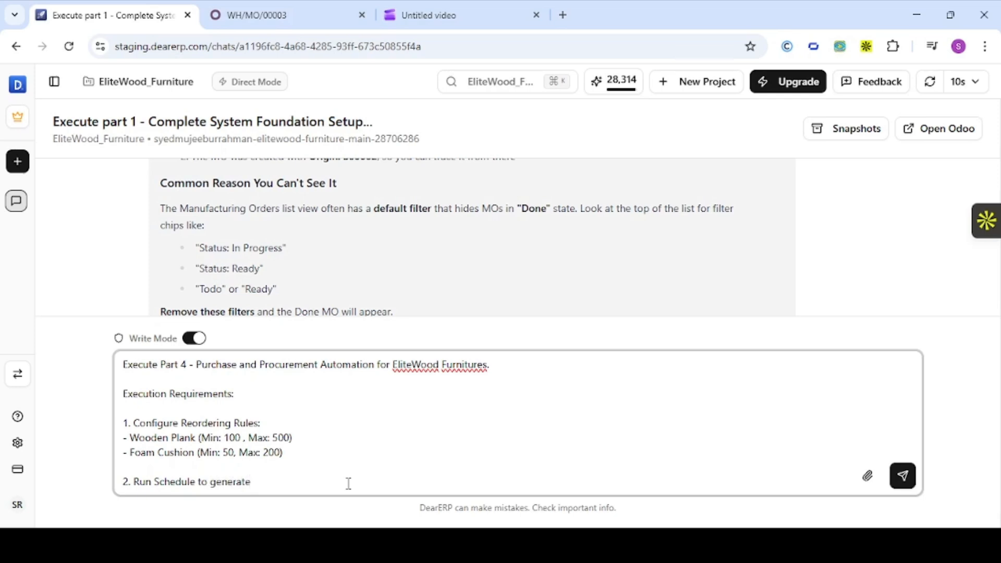
type(" RFQ's")
key("BackSpace")
key("BackSpace")
key("BackSpace")
type("s automatically")
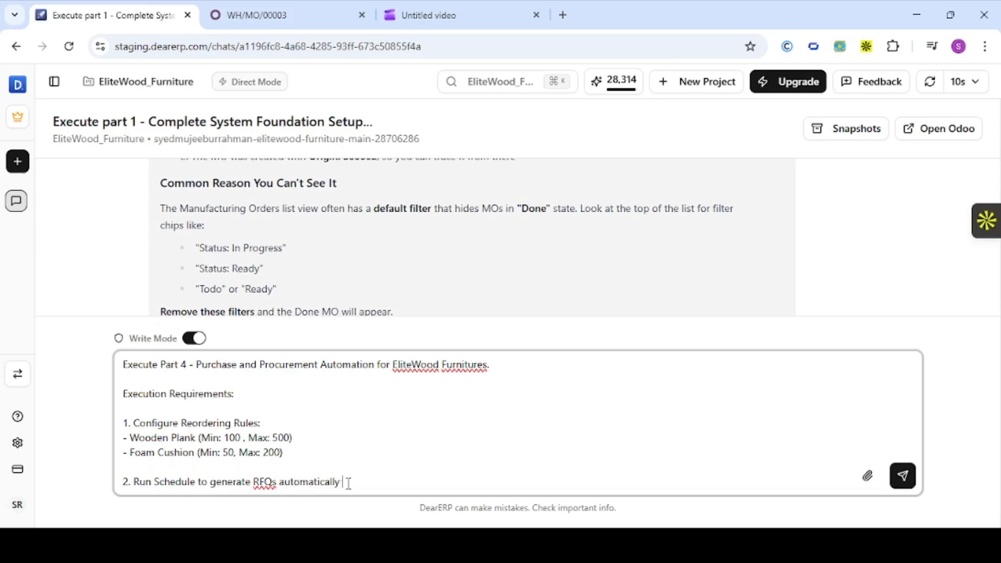
key("BackSpace")
type(".")
key("shift+Return")
key("shift+Return")
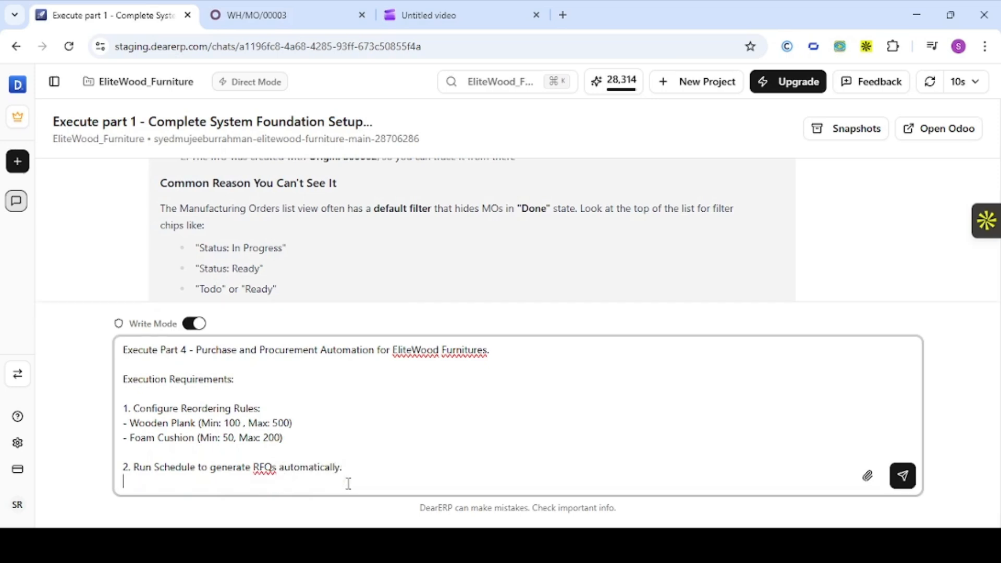
Add the third requirement heading, "3. Confirm Purchase Order:", to the prompt
type("3. ")
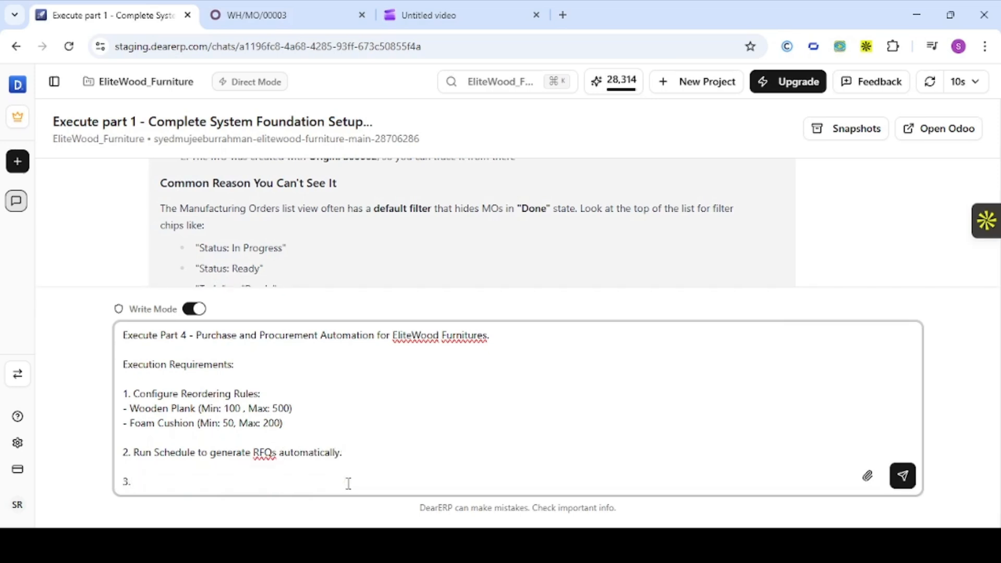
type("Confirm Puc")
key("BackSpace")
type("rchase Order:")
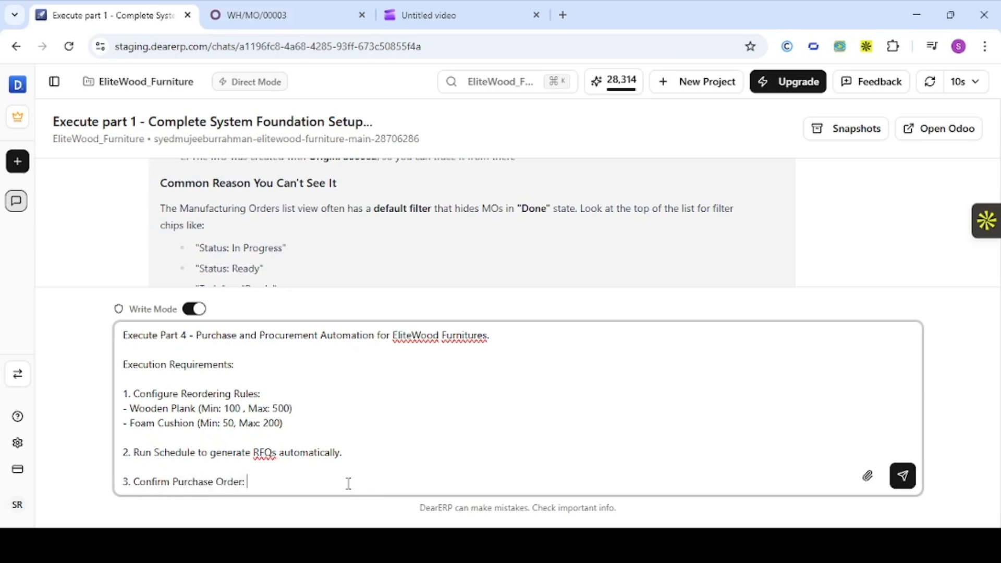
Specify the purchase order vendor under item 3 as "Vendor: Timber Suppliers Ltd", followed by a blank line
key("shift+Return")
type("Vend")
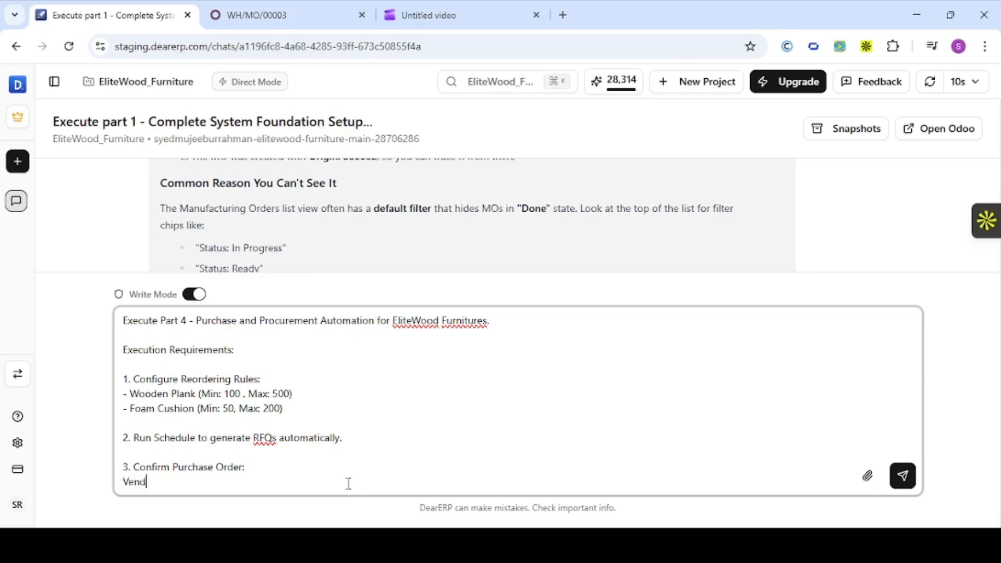
type("or: Timer")
key("BackSpace")
type("ber Suu")
key("BackSpace")
type("ppliers")
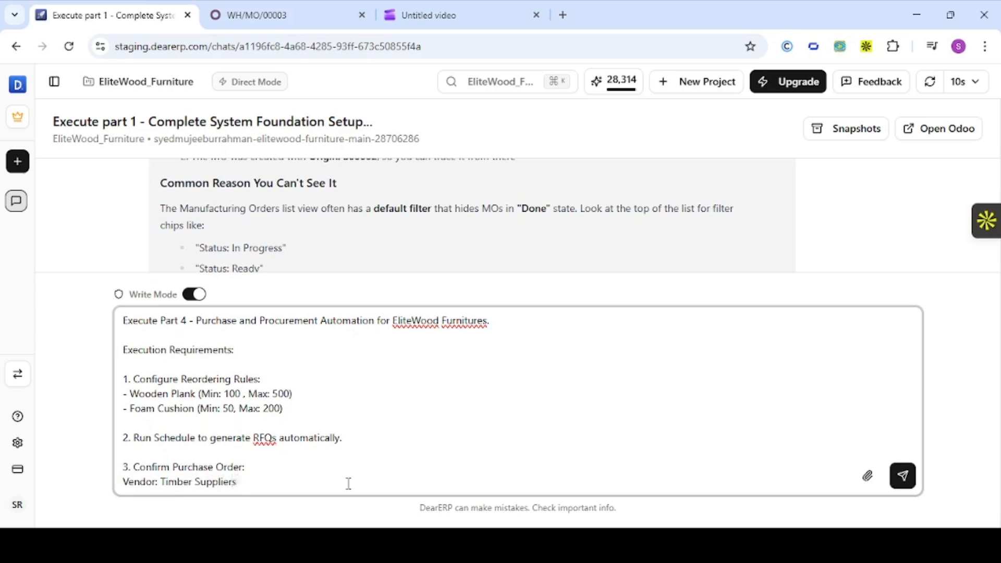
type(" Ltd")
key("Return")
key("Return")
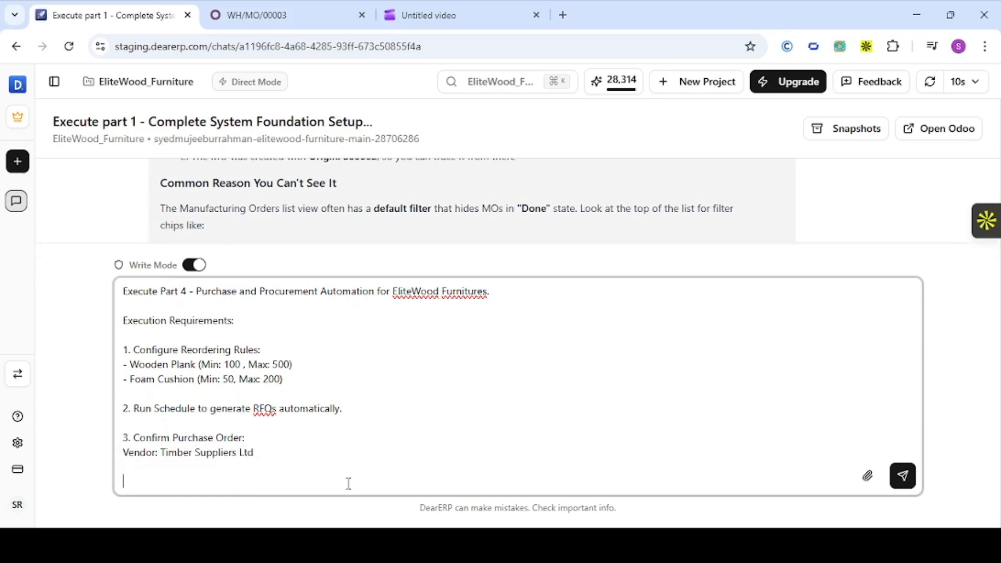
Add item "4. Receive Products:" with the sub-point "- Validate incoming Shipment"
type("4. Receive Products")
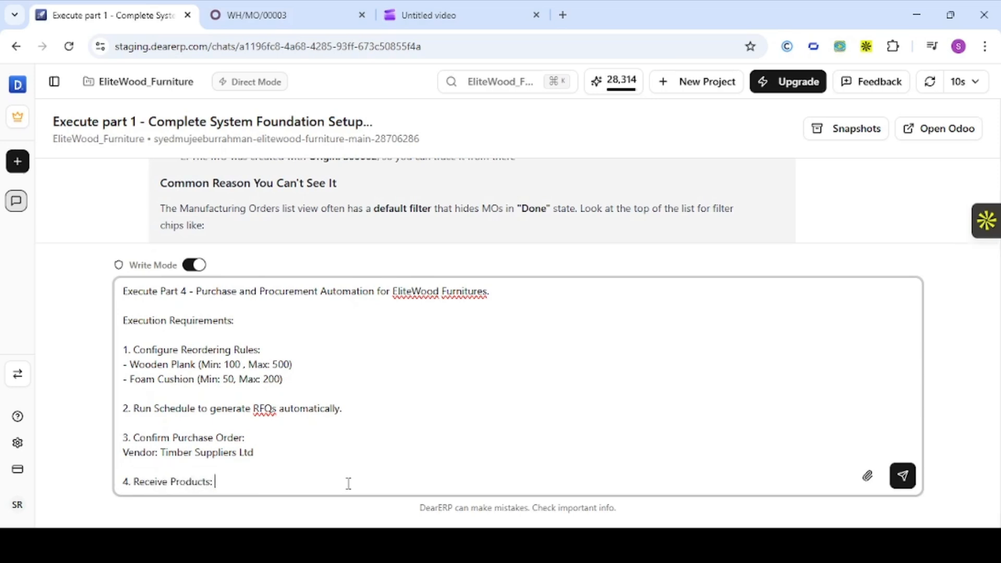
type(":")
key("shift+Return")
type("-")
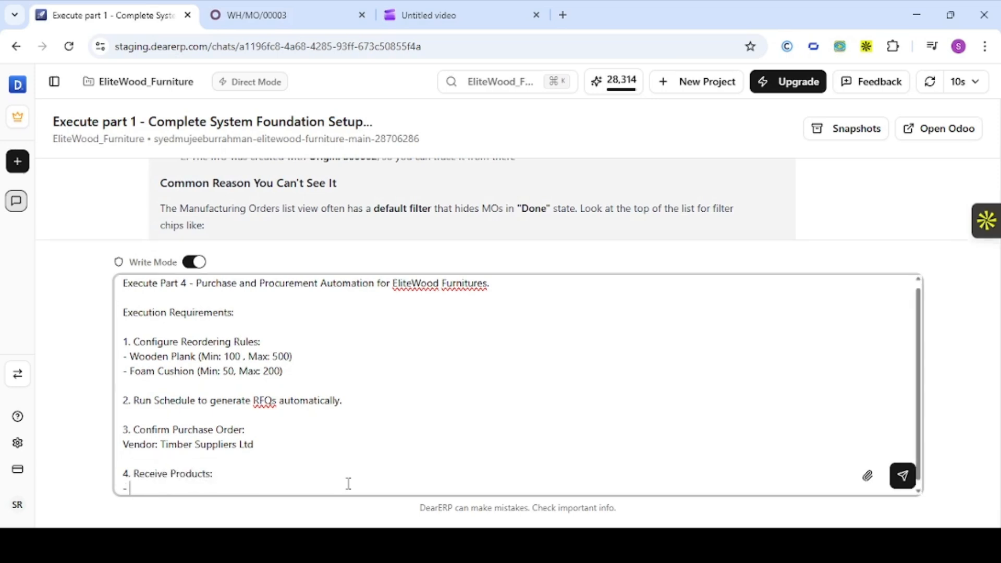
type(" Validate incomin")
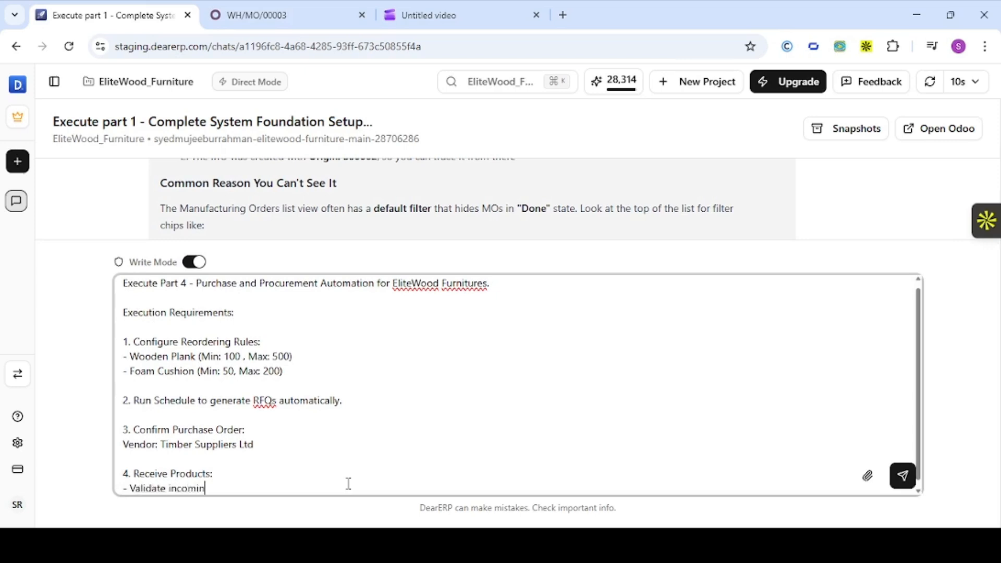
type("g Shipmet")
key("BackSpace")
key("BackSpace")
type("ent")
key("shift+Return")
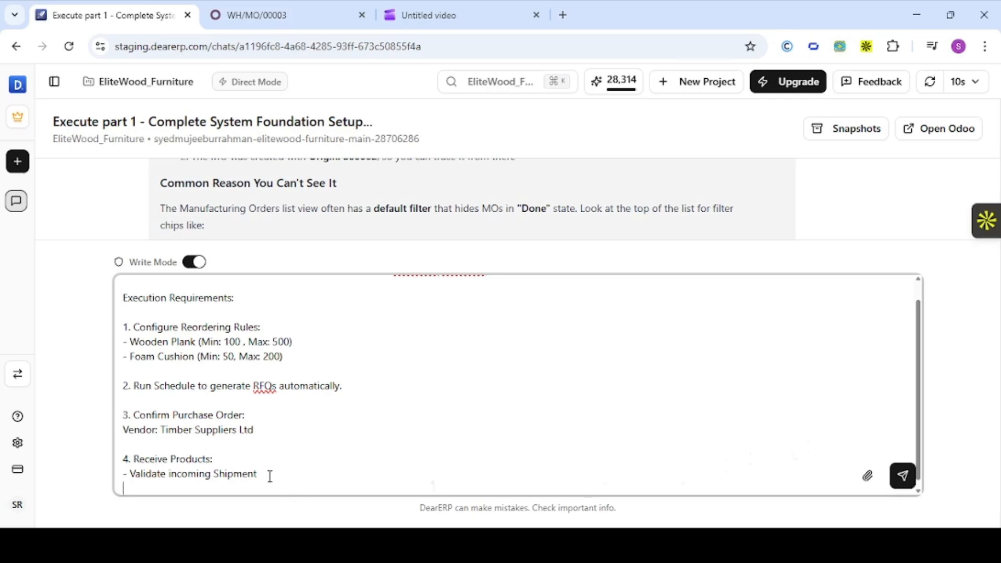
Add the sub-point "- Update stock quantities" under item 4
type("- Update stock quanties")
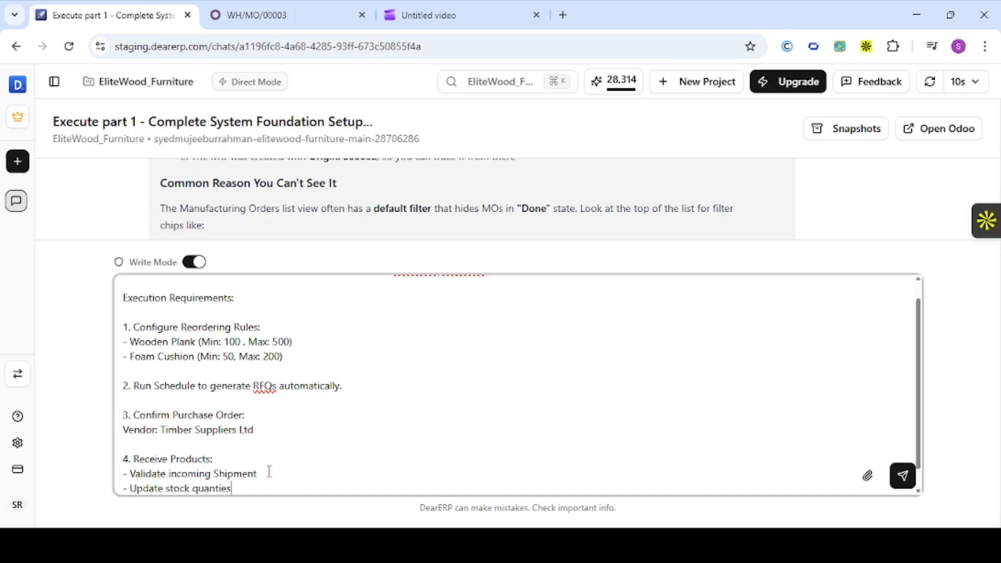
key("BackSpace")
key("BackSpace")
type("ties")
key("Return")
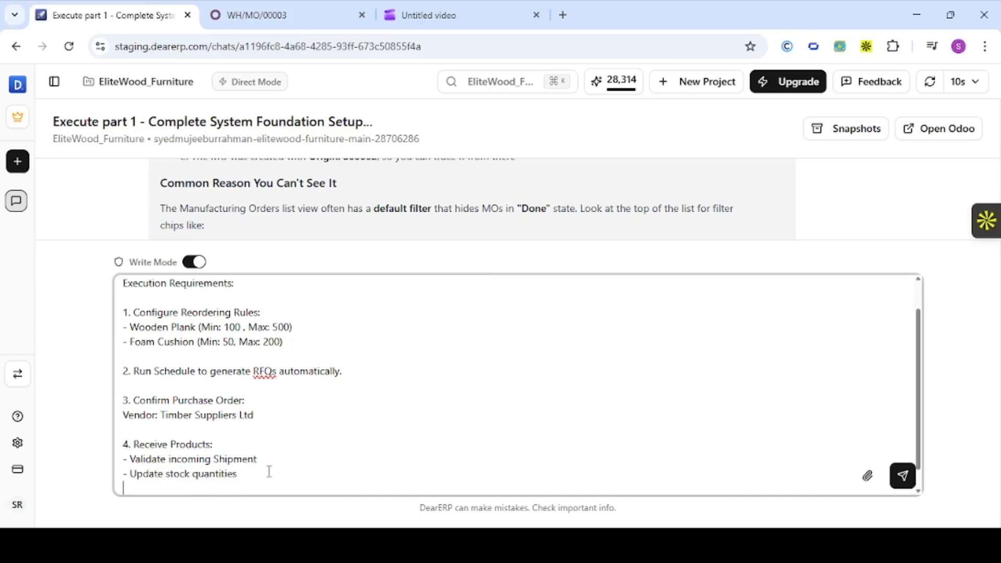
Add the sub-point "- Update stock valuation" under item 4, followed by a blank line
type("-")
type("UPdate")
key("BackSpace")
key("BackSpace")
key("BackSpace")
key("BackSpace")
key("BackSpace")
type("pdate stock valuation")
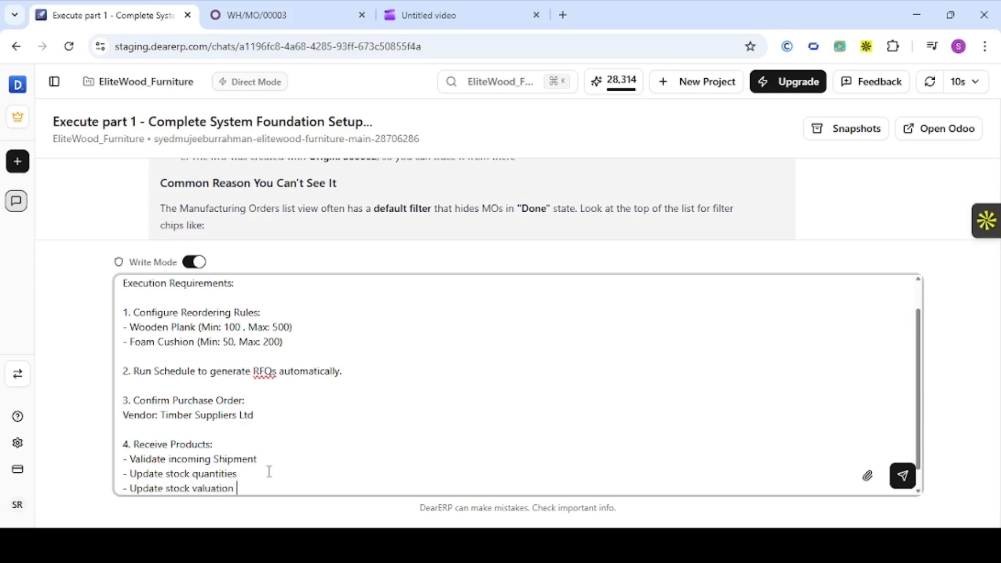
key("Return")
key("Return")
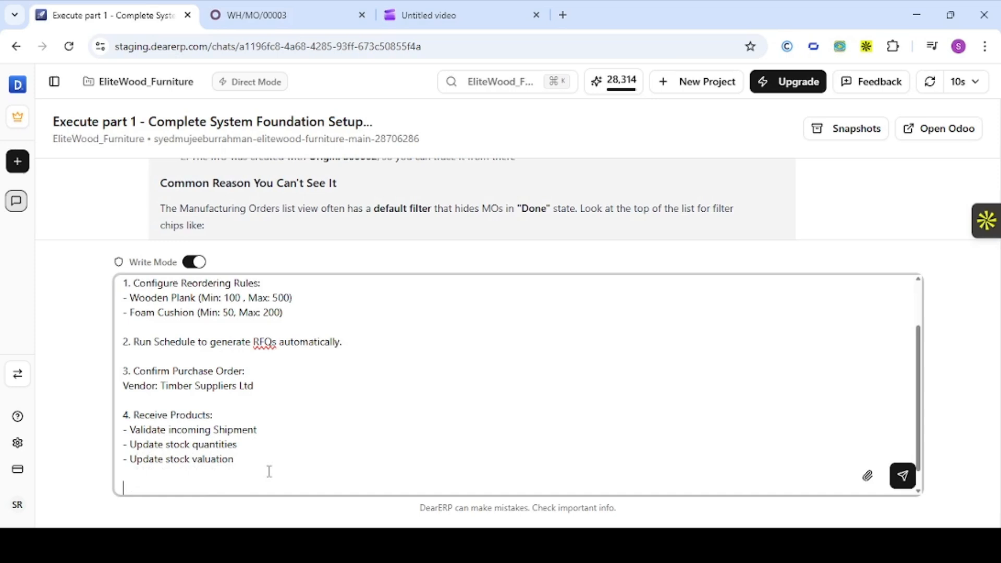
Add item "5. Create Vendor Bill:" to the prompt with the sub-point "- Apply GST"
type("5. Create Vendor Bill :")
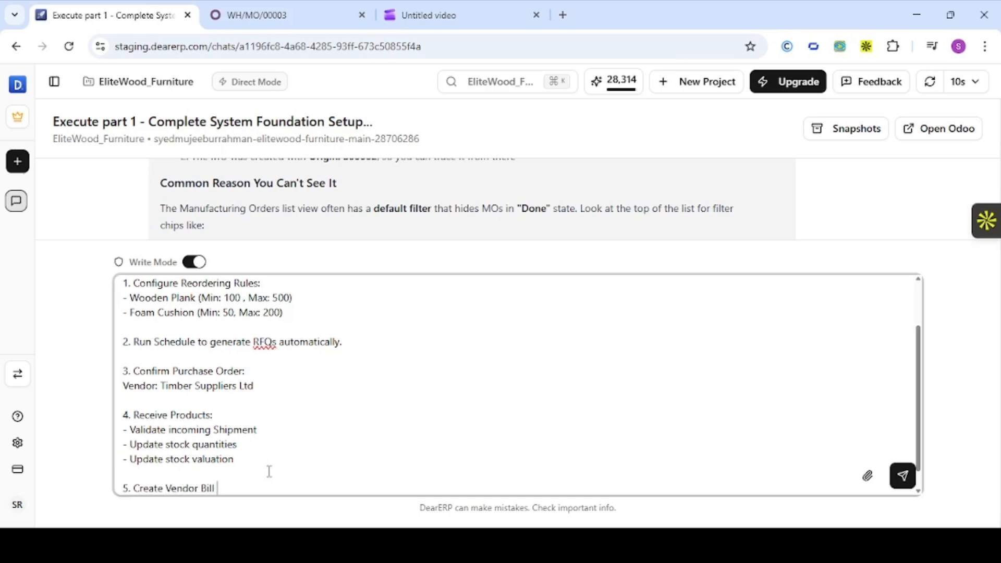
key("BackSpace")
key("Return")
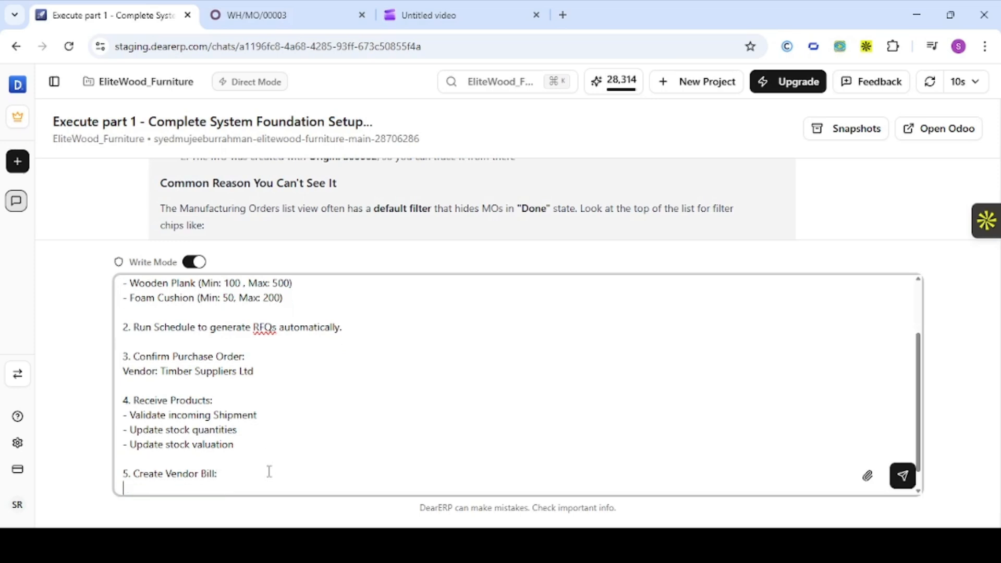
type("- Apply GST")
key("Return")
Add the sub-points "- Post bill" and "- Register Payment" under item 5, followed by a blank line
type("- ")
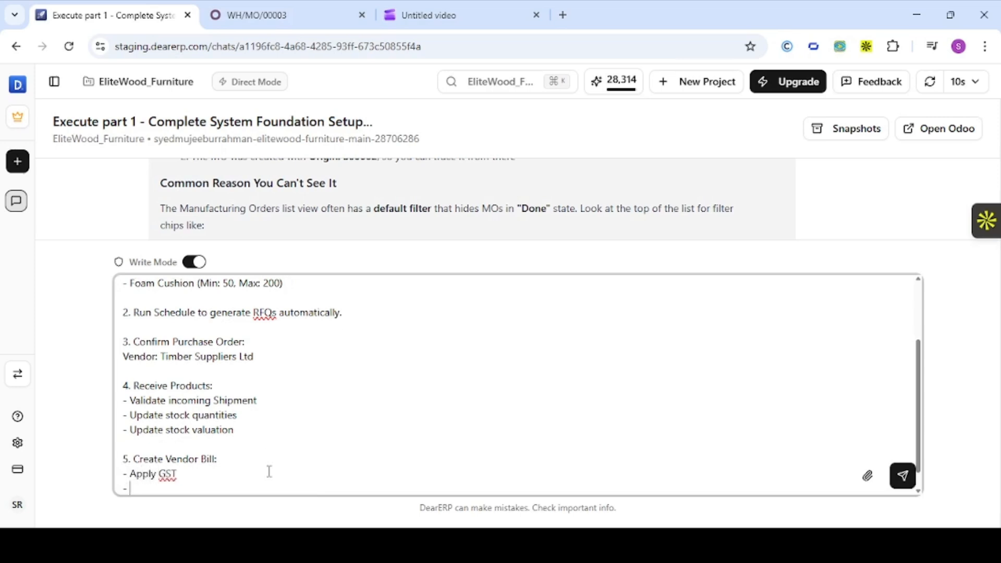
type("Post bill")
key("Return")
type("-")
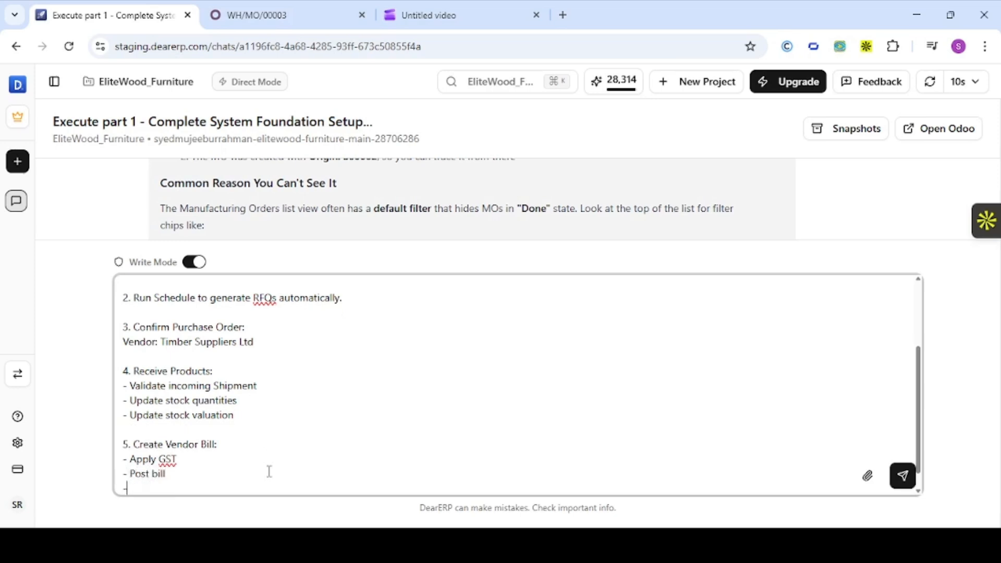
type(" Register Payment")
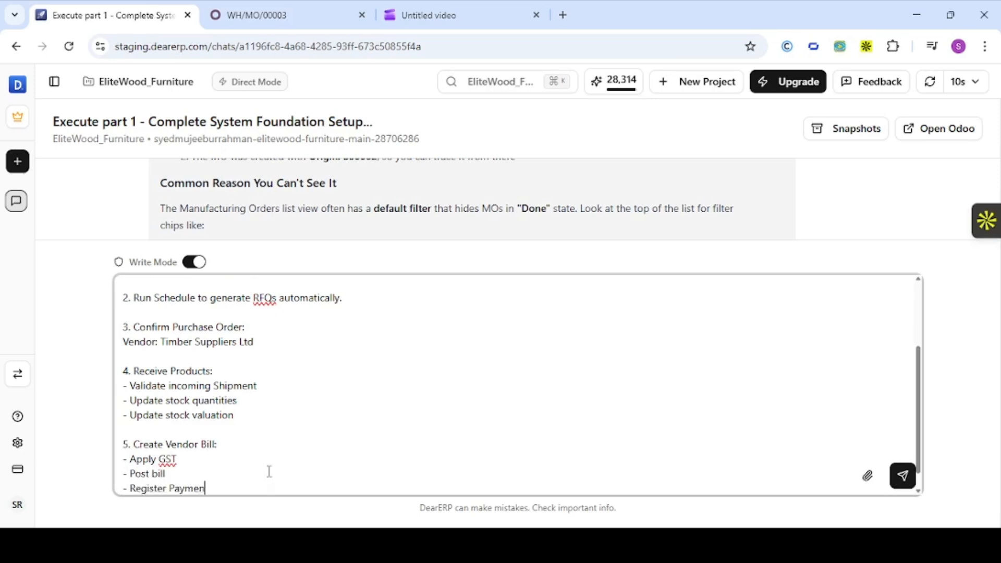
key("shift+Return")
key("shift+Return")
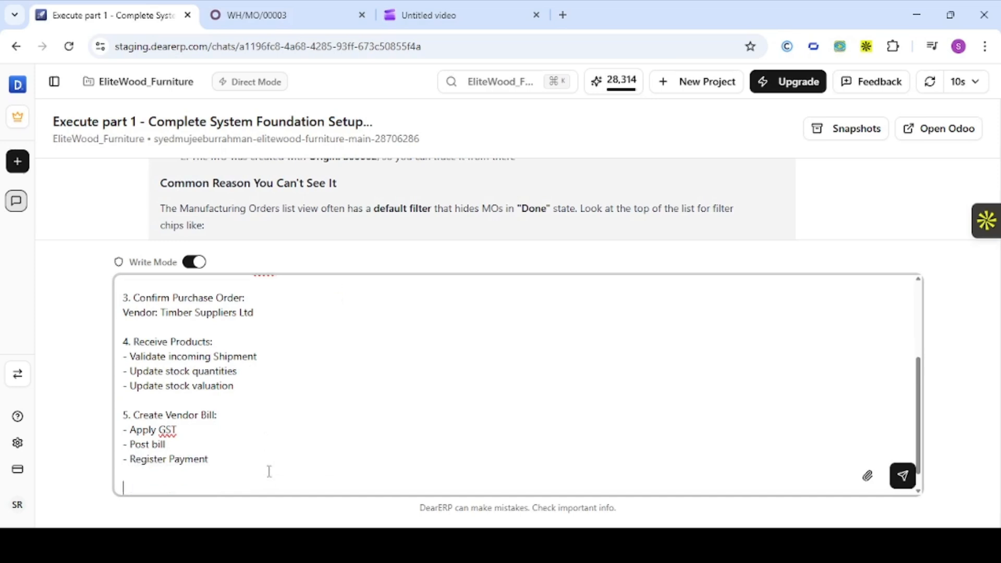
Add an "Ensure:" section to the prompt with the first point "- Payables udpated"
type("Ensure:")
key("shift+Return")
type("- Payble")
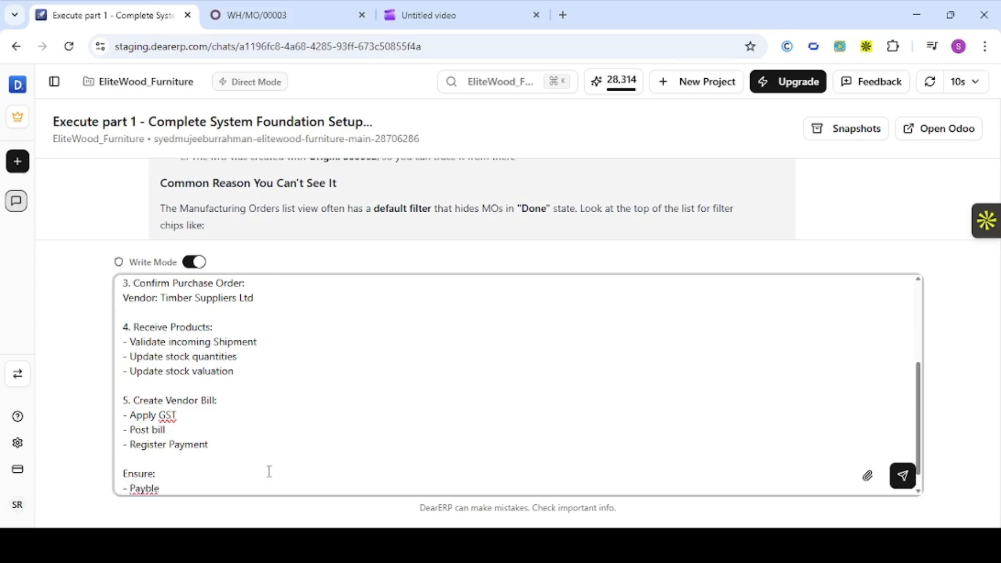
key("BackSpace")
key("BackSpace")
key("BackSpace")
key("BackSpace")
type("ables udpated")
key("Return")
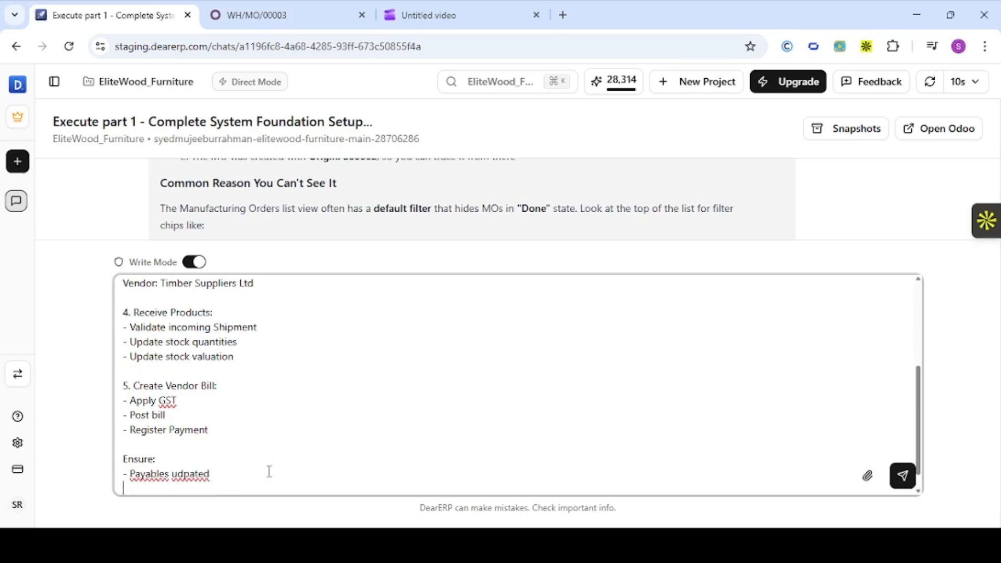
Add the points "- Inventory increased" and "- Accounting generated" to the Ensure section
type("- Inventory increased")
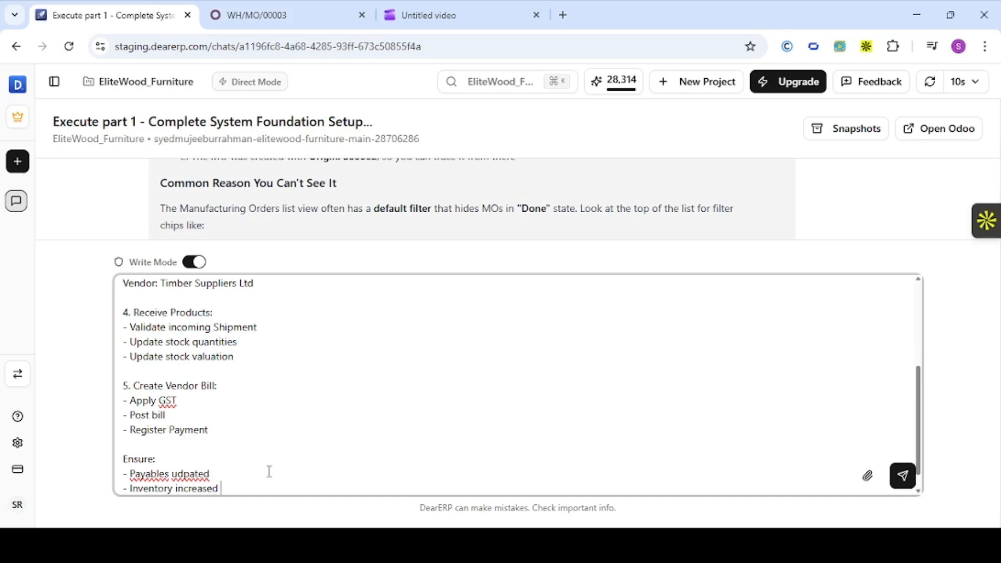
key("Return")
type("- ")
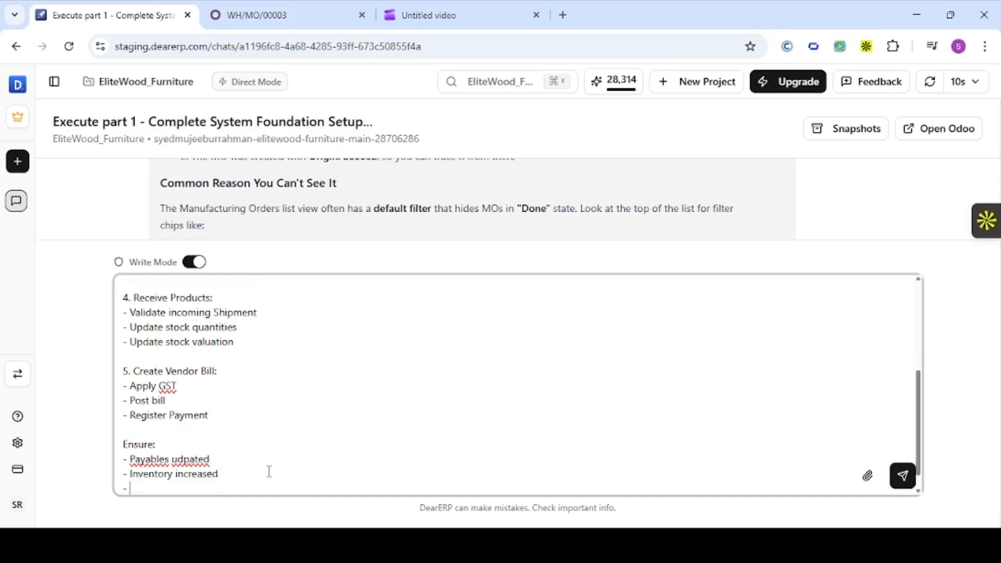
type("Accounting gener")
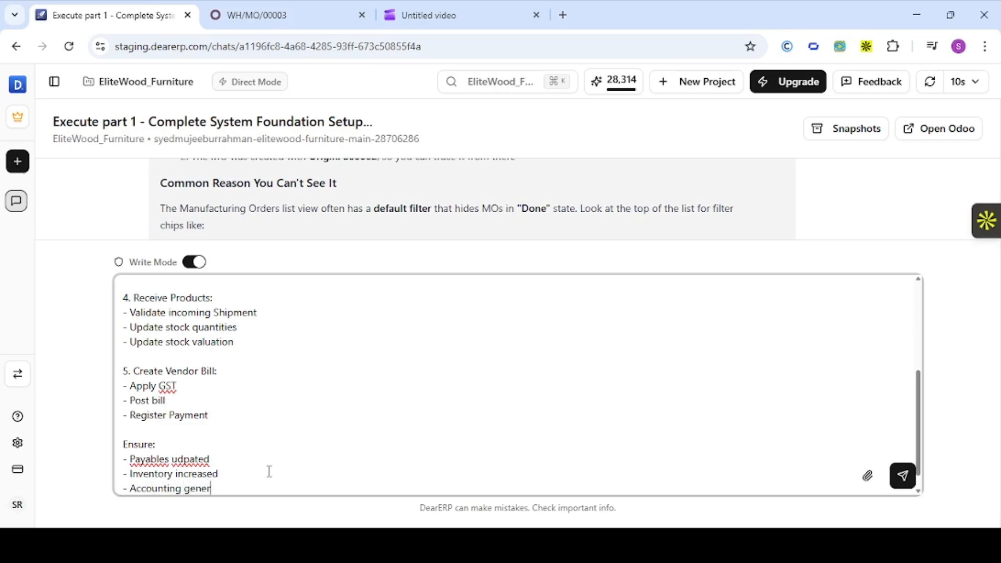
type("ated")
key("shift+Return")
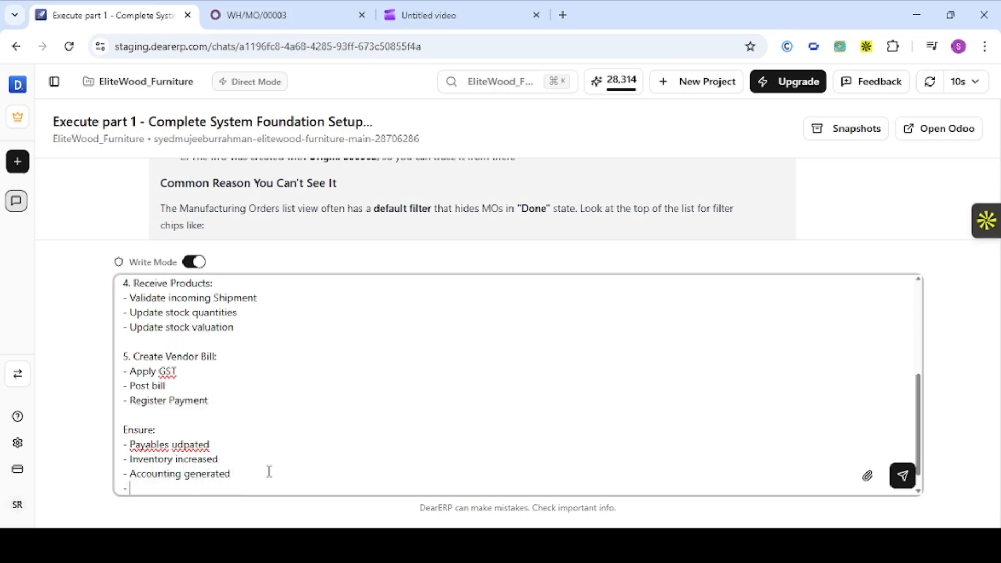
Add the point "- FIFO valuation applied" to the Ensure section
type("- Fl")
type("FO val")
type("uation")
key("BackSpace")
key("BackSpace")
key("BackSpace")
key("BackSpace")
key("BackSpace")
type("aton")
key("BackSpace")
key("BackSpace")
key("BackSpace")
type("tion")
type("applied")
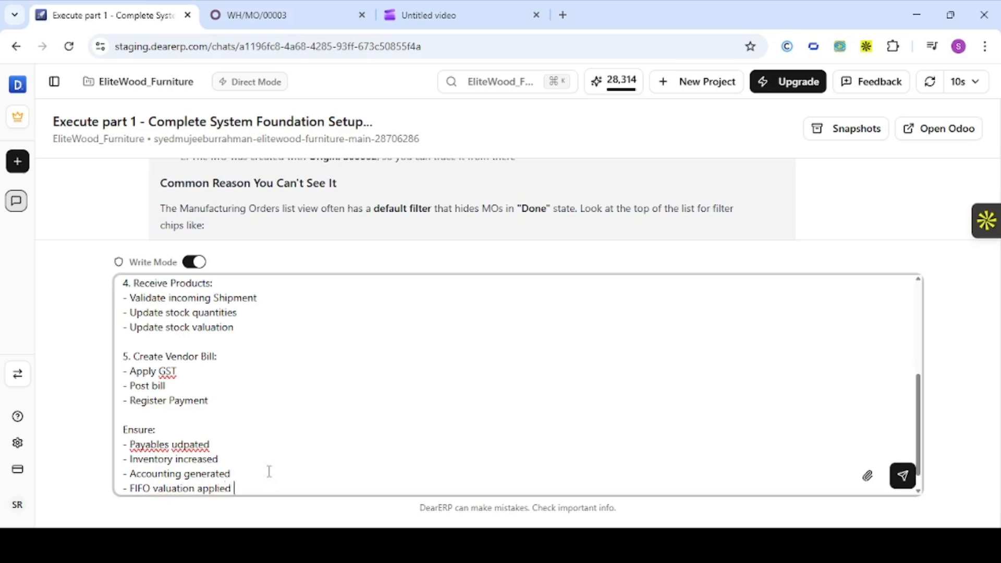
Finish the prompt with the closing line "Execute this fully" directly below the Ensure points
key("Return")
type("Eextue")
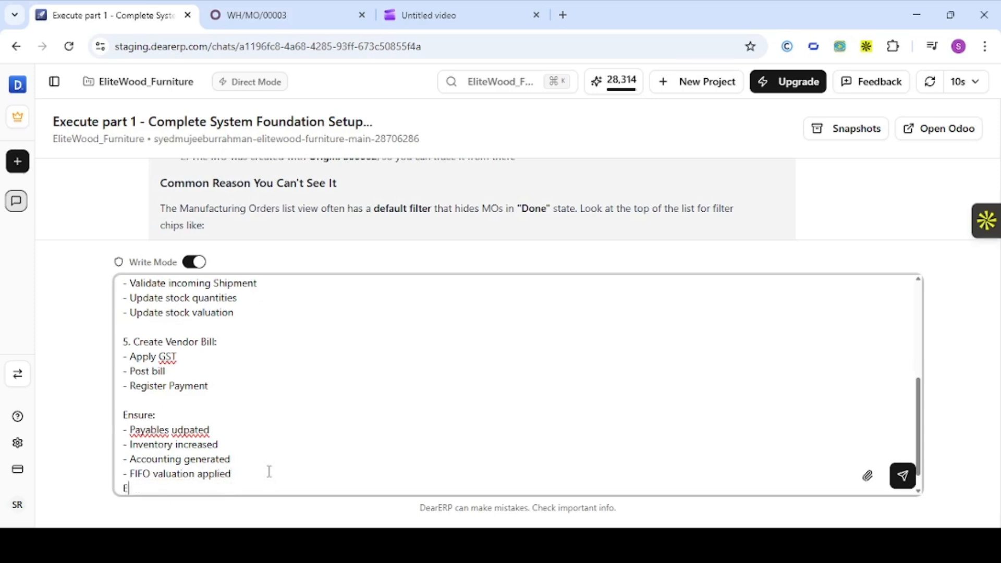
key("BackSpace")
key("BackSpace")
key("BackSpace")
key("BackSpace")
key("BackSpace")
type("xecu")
key("BackSpace")
type("ute this fully")
scroll(259, 478, "down", 1)
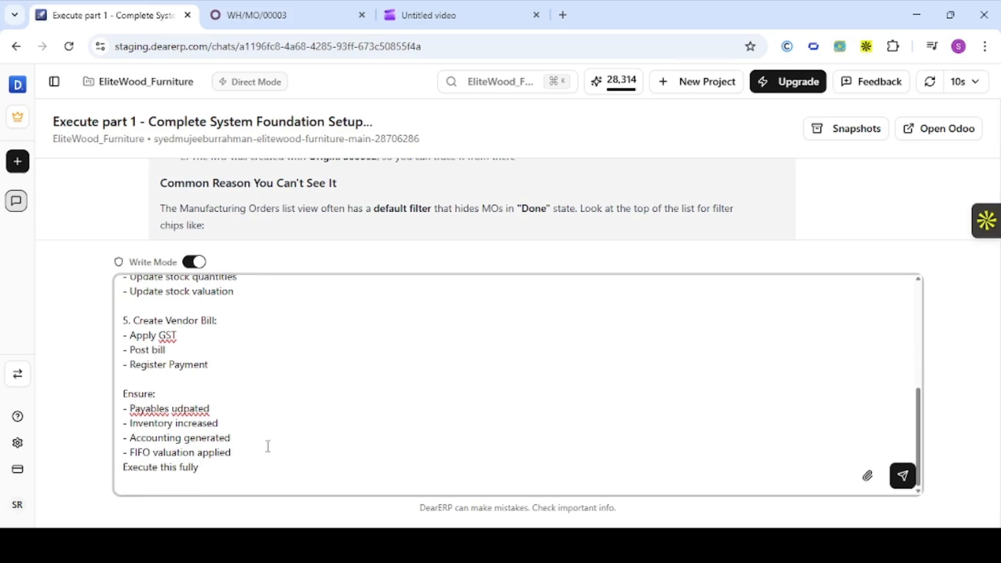
Correct the wording of the first Ensure point to "- Payable updated"
double_click(151, 408)
key("Right")
key("BackSpace")
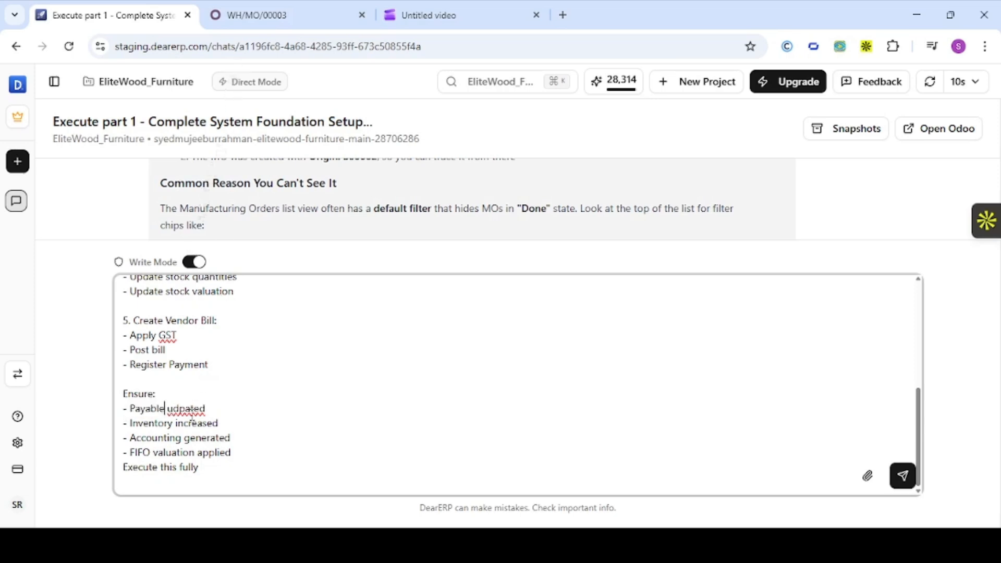
double_click(191, 412)
type("updated")
left_click(312, 424)
Check the prompt from start to end and submit it with Write Mode enabled
scroll(312, 424, "up", 5)
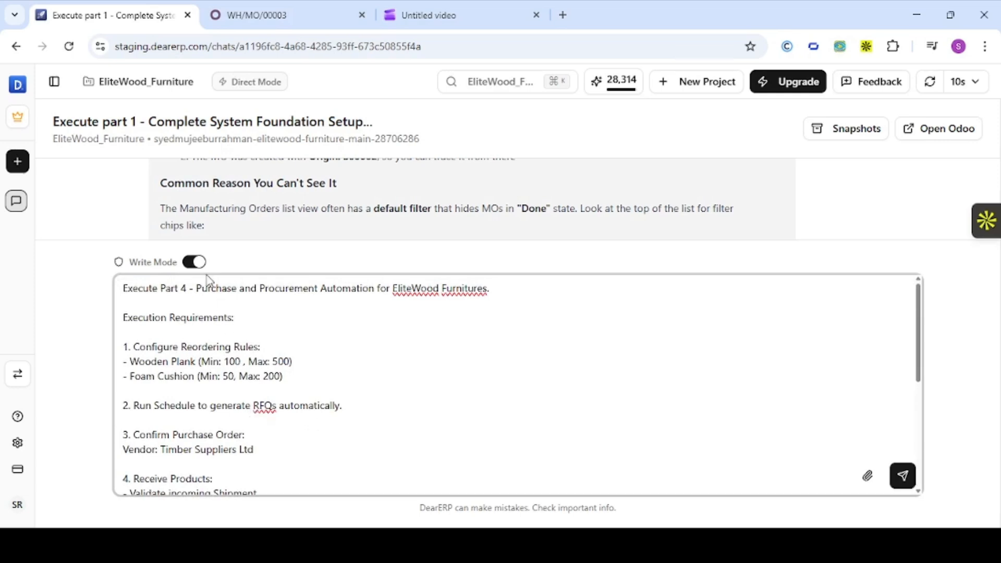
left_click(193, 261)
left_click(194, 262)
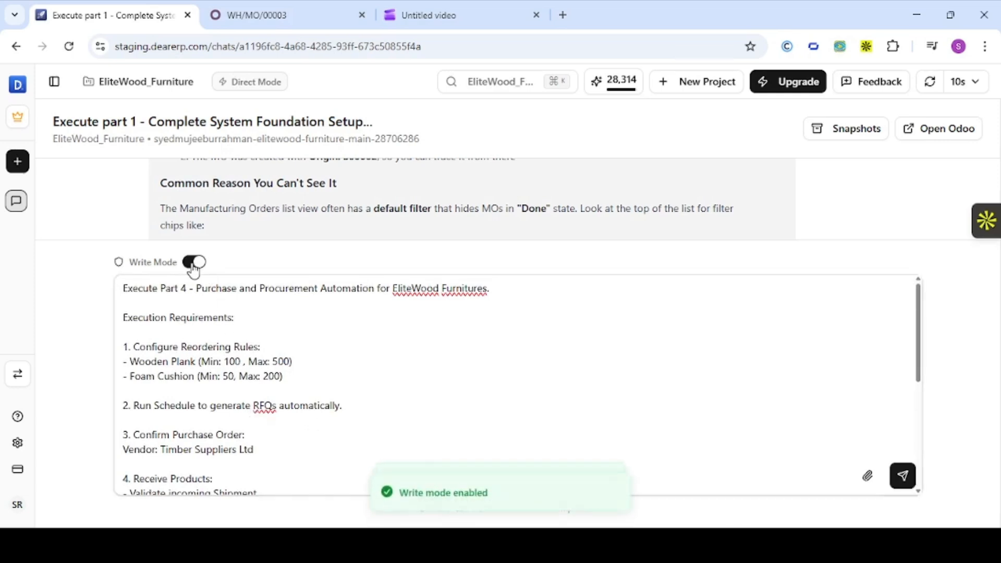
scroll(268, 381, "down", 10)
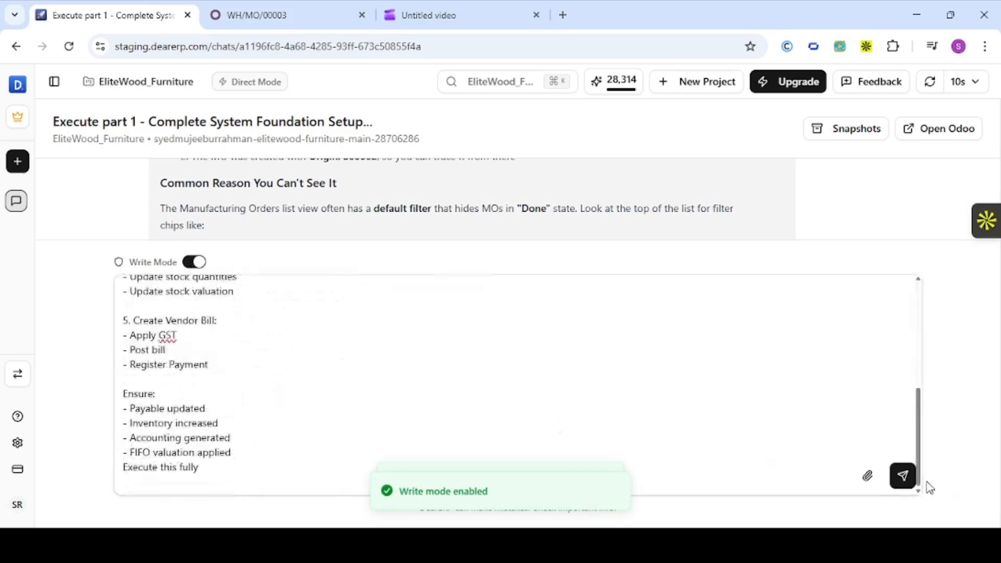
left_click(902, 476)
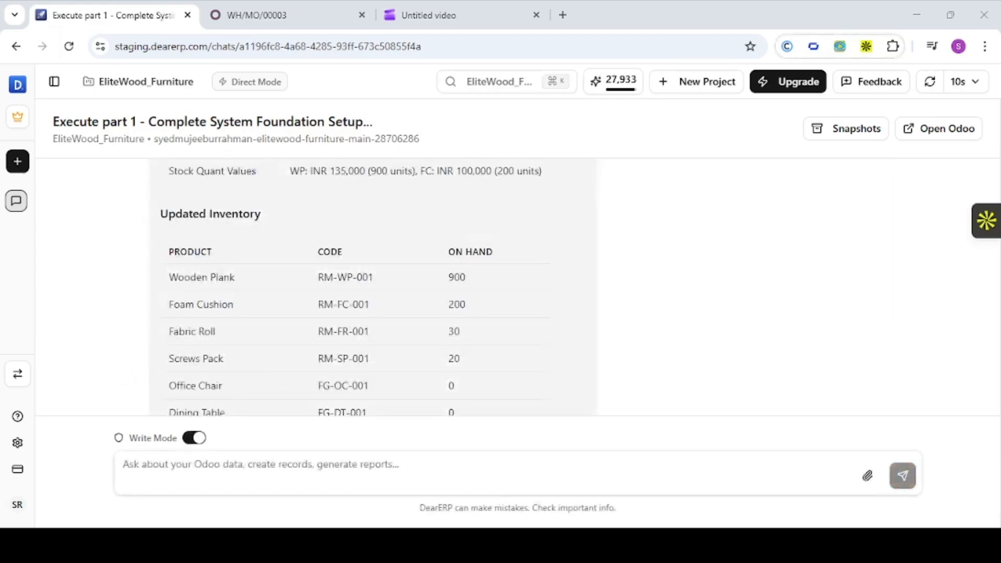
Review the Part 4 execution summary in the reply, including the bill, payment and reordering rules sections
scroll(373, 286, "up", 15)
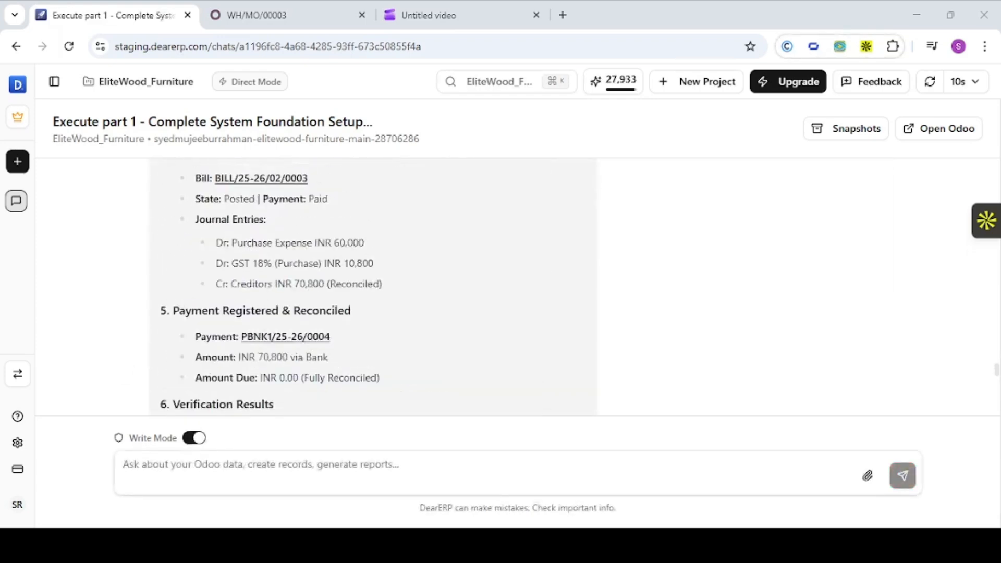
scroll(372, 286, "up", 4)
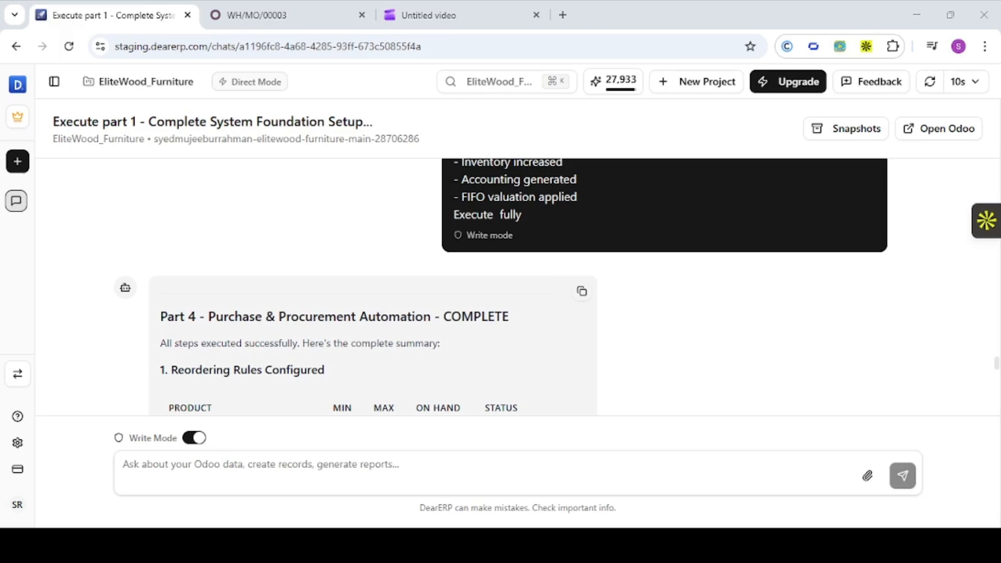
scroll(518, 286, "down", 1)
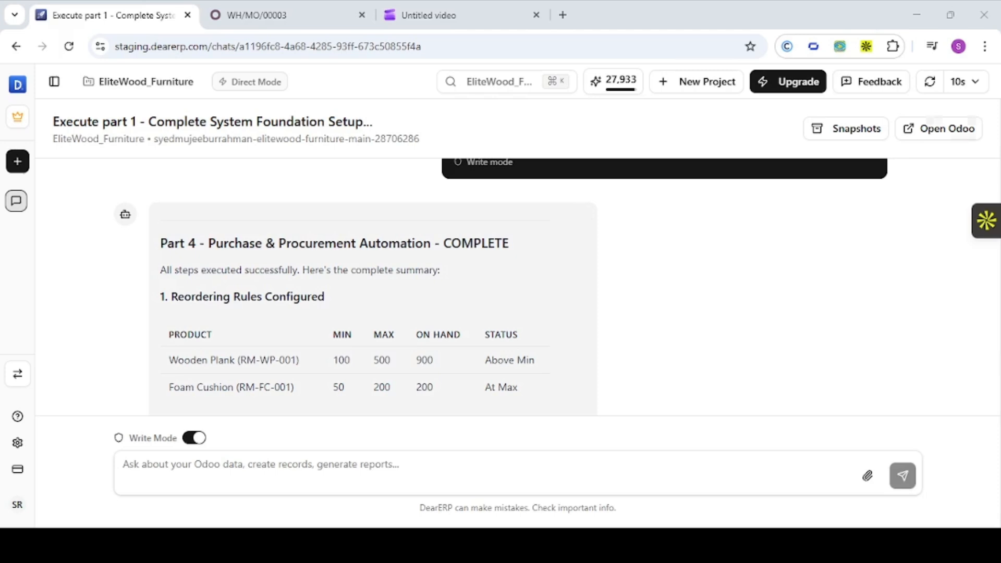
Switch to the project's Odoo database and list all Inventory replenishment rules without the To Reorder and Not Snoozed filters
left_click(960, 134)
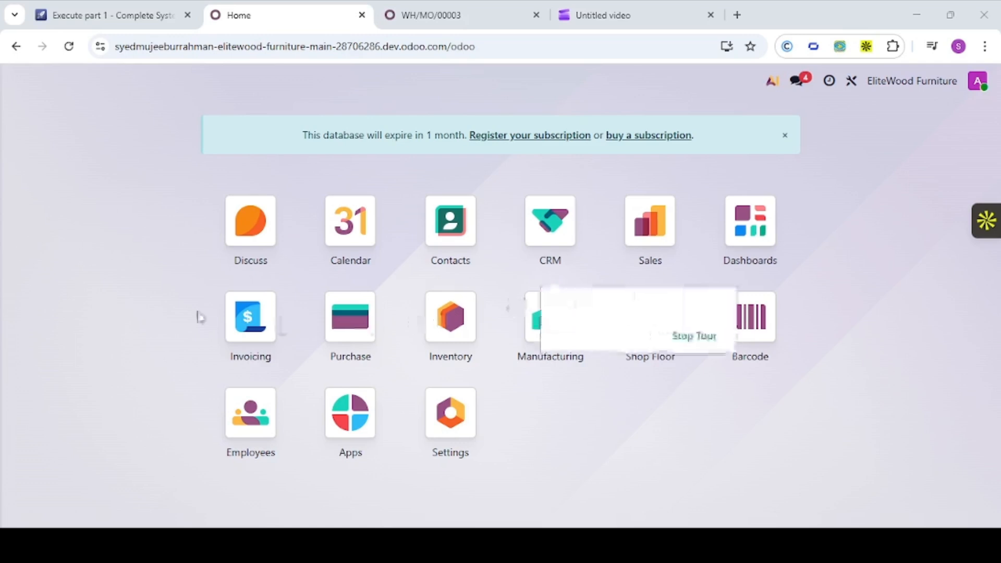
left_click(435, 323)
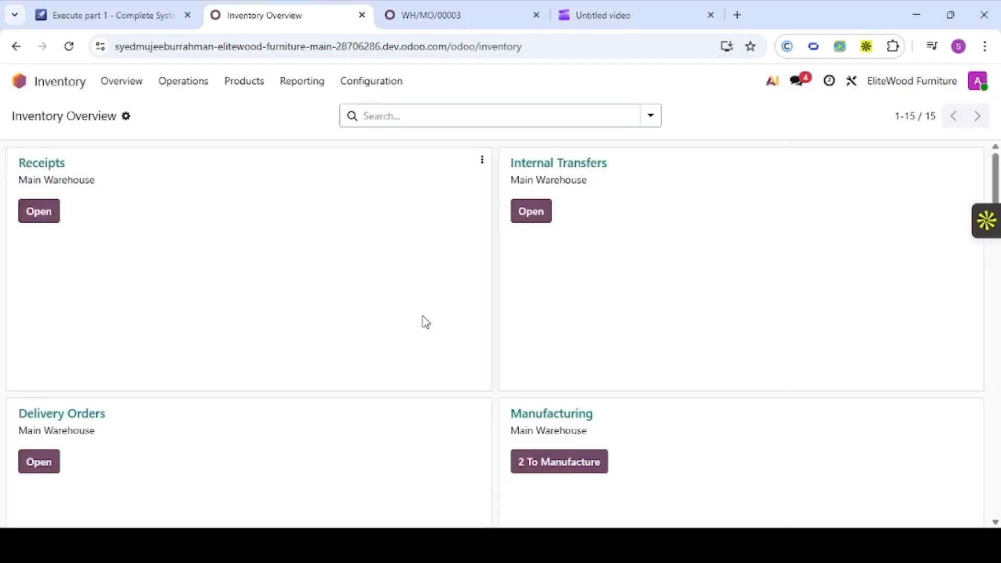
left_click(200, 91)
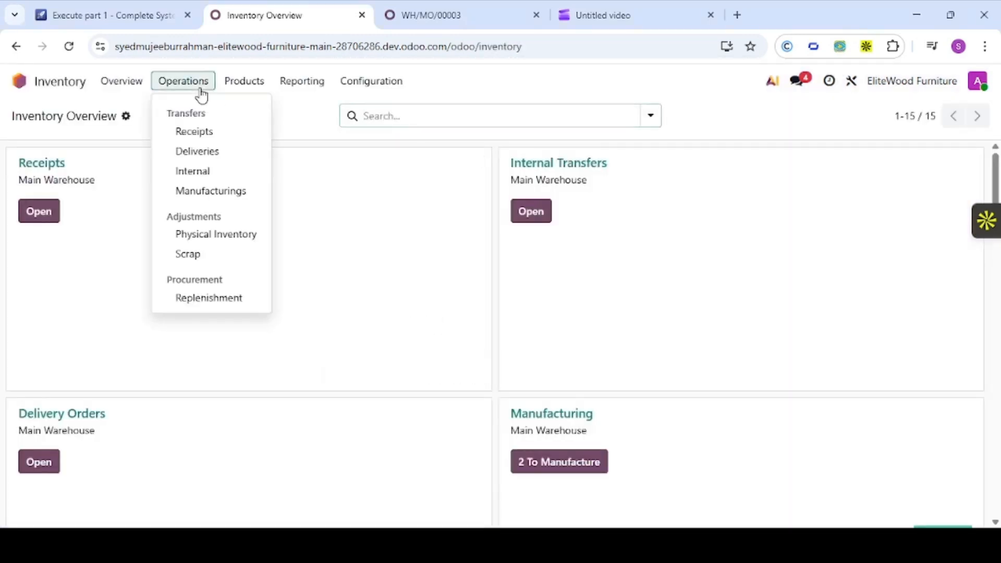
left_click(212, 307)
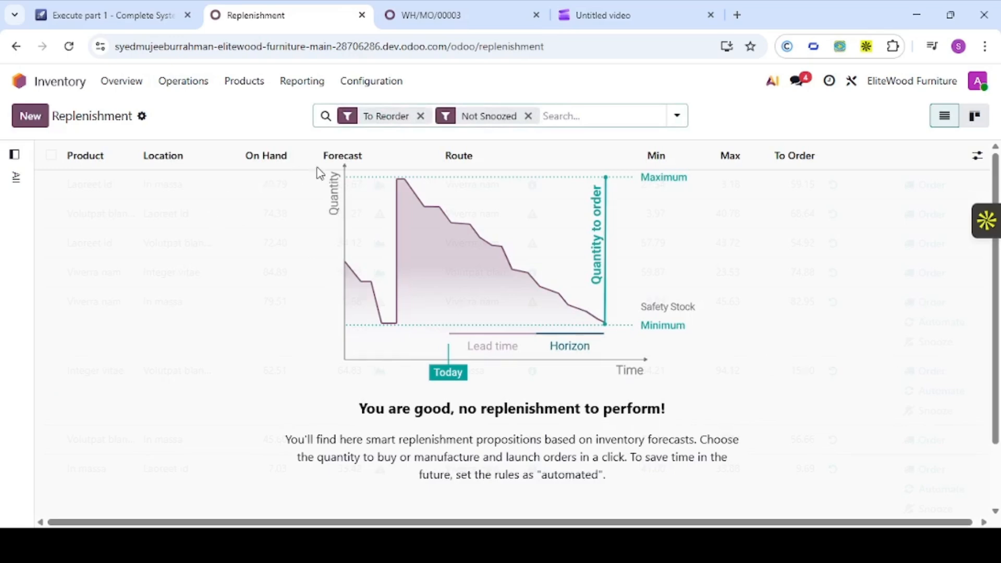
key("BackSpace")
key("BackSpace")
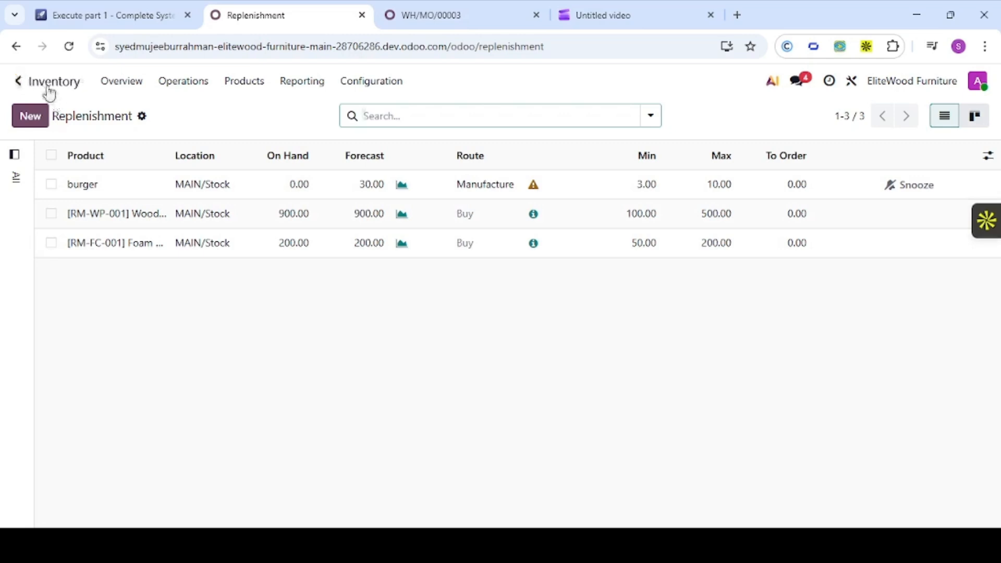
Go to the Purchase app and show the list of purchase orders with their billing status
left_click(15, 82)
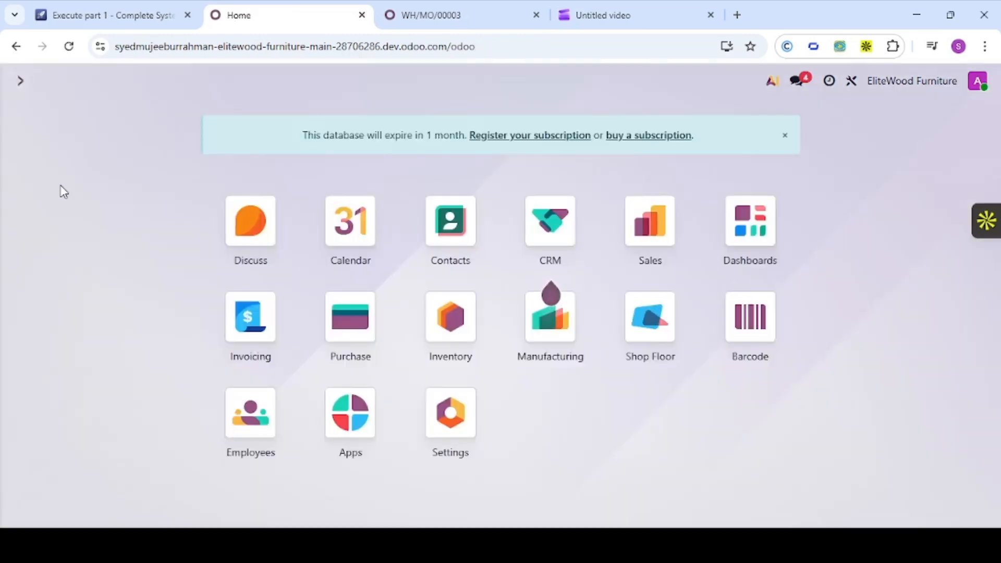
type("pur")
key("Return")
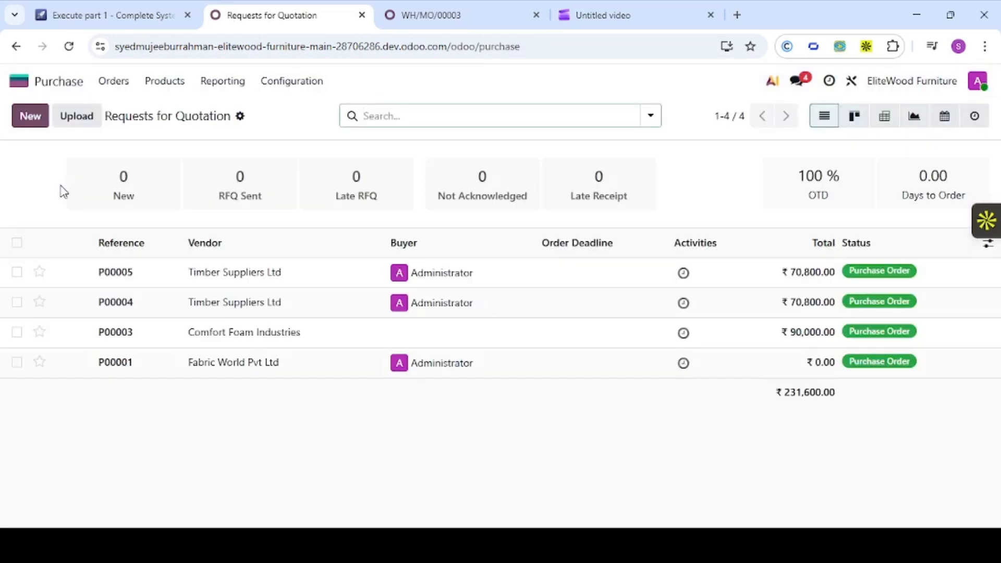
left_click(115, 83)
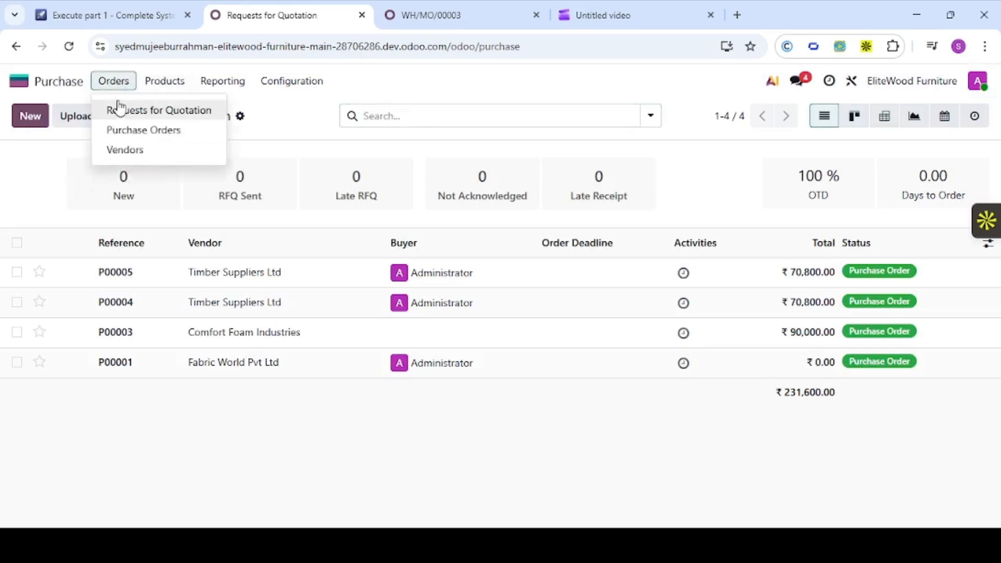
left_click(123, 131)
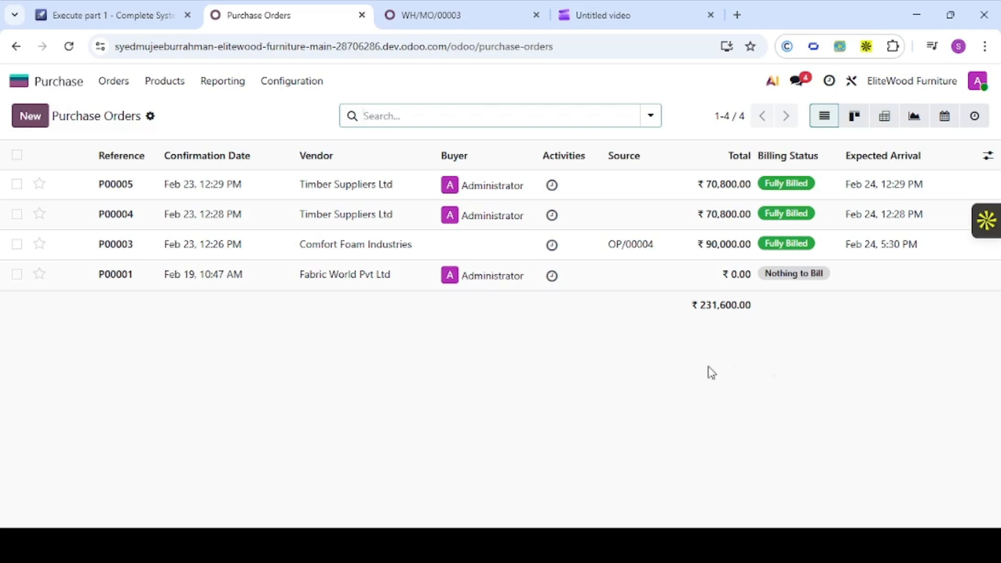
Open the most recent Timber Suppliers Ltd purchase order and examine its product line, taxes and totals
left_click(346, 196)
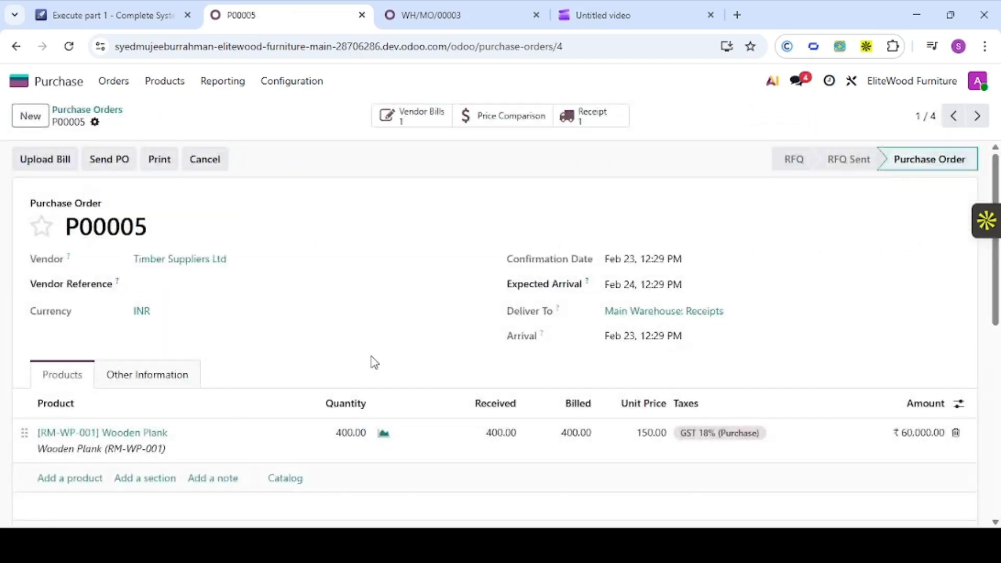
scroll(374, 362, "down", 1)
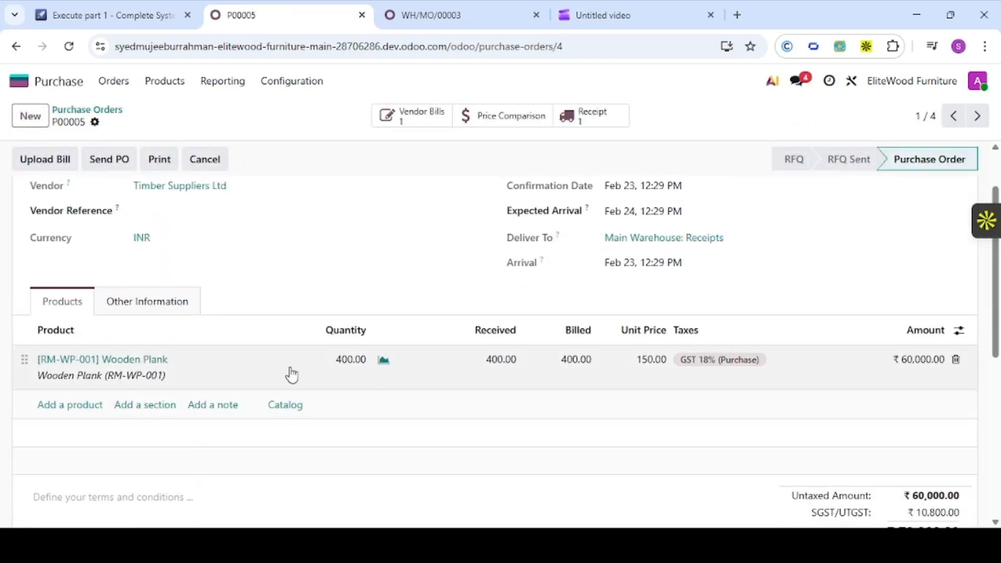
scroll(161, 353, "up", 1)
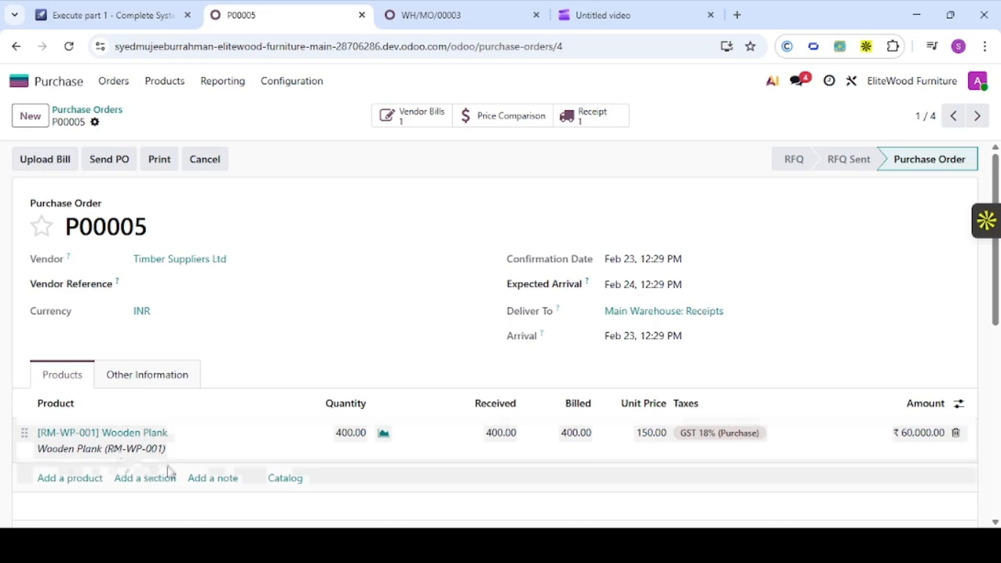
Look over the rest of the Timber Suppliers Ltd purchase order and open its linked receipt
scroll(170, 474, "down", 1)
scroll(276, 422, "up", 1)
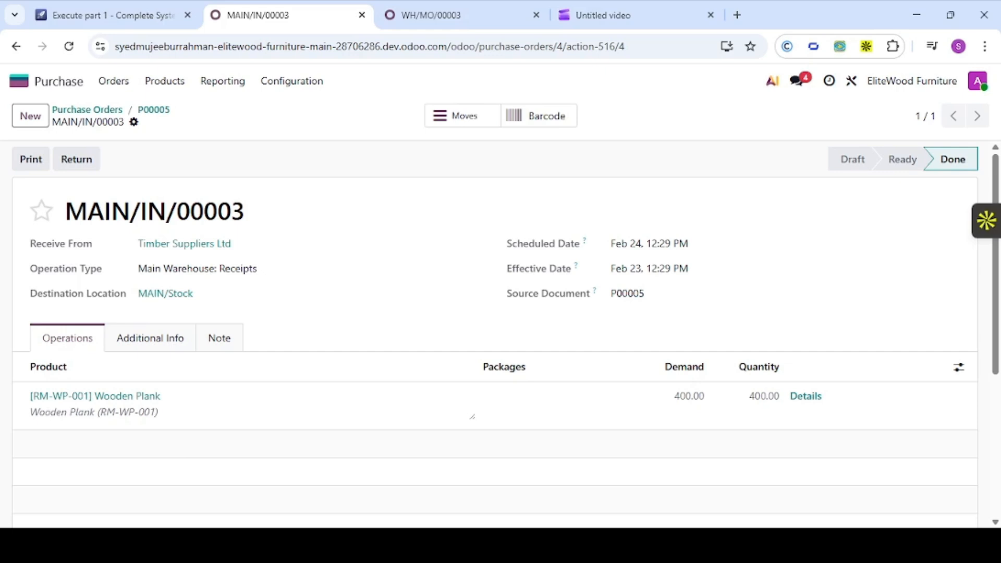
Go to the Inventory app and list the incoming receipts
left_click(31, 86)
type("inv")
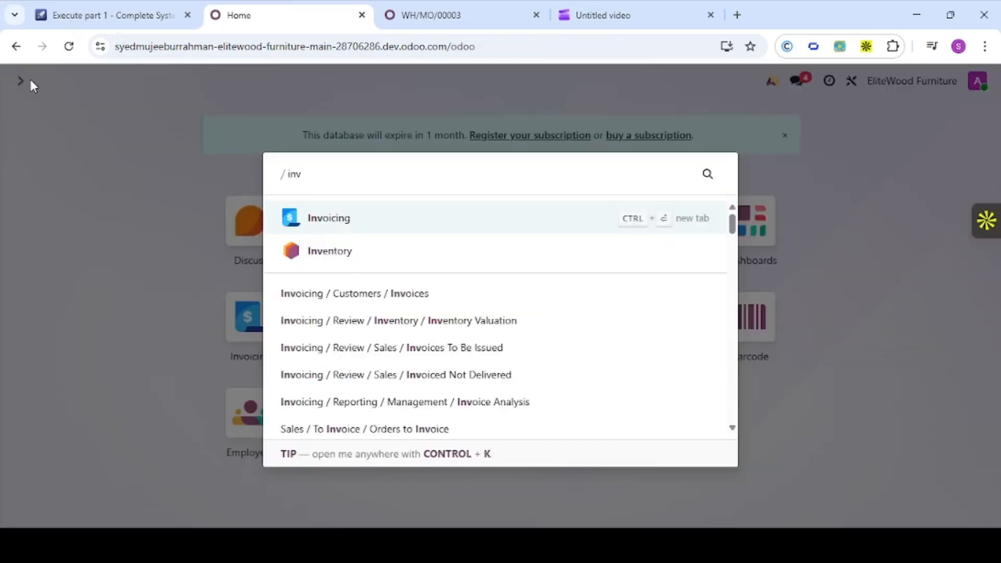
key("Down")
key("Return")
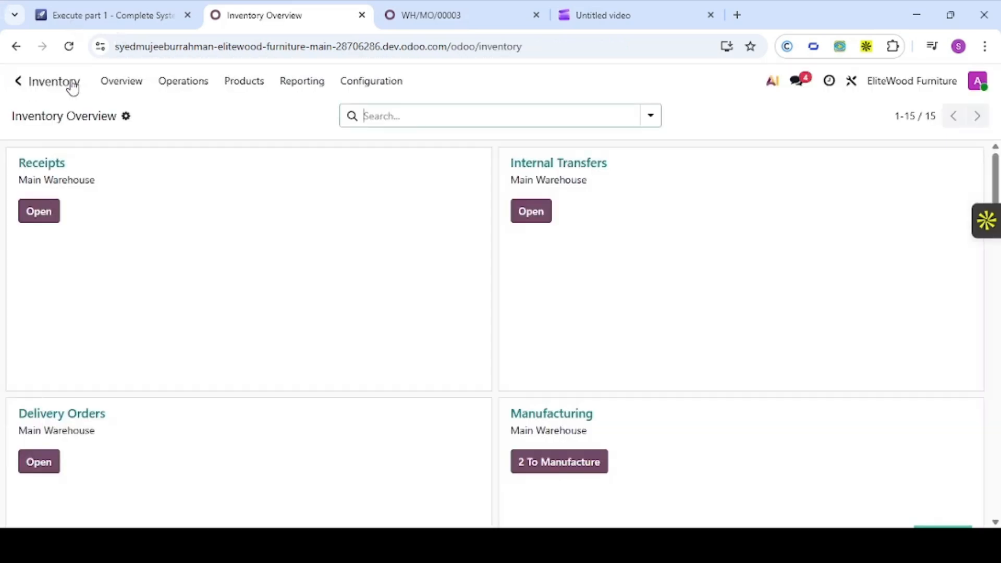
left_click(192, 88)
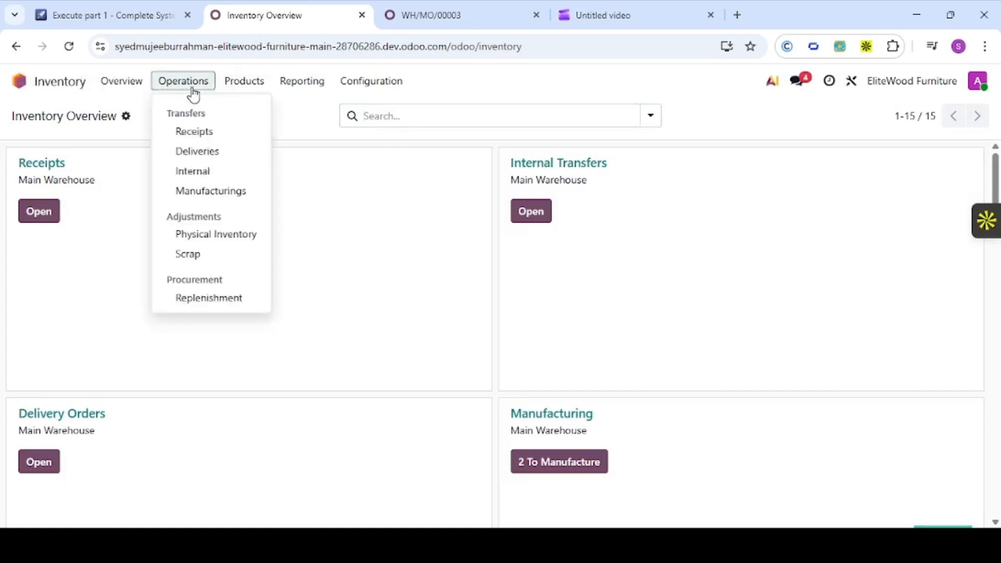
left_click(191, 132)
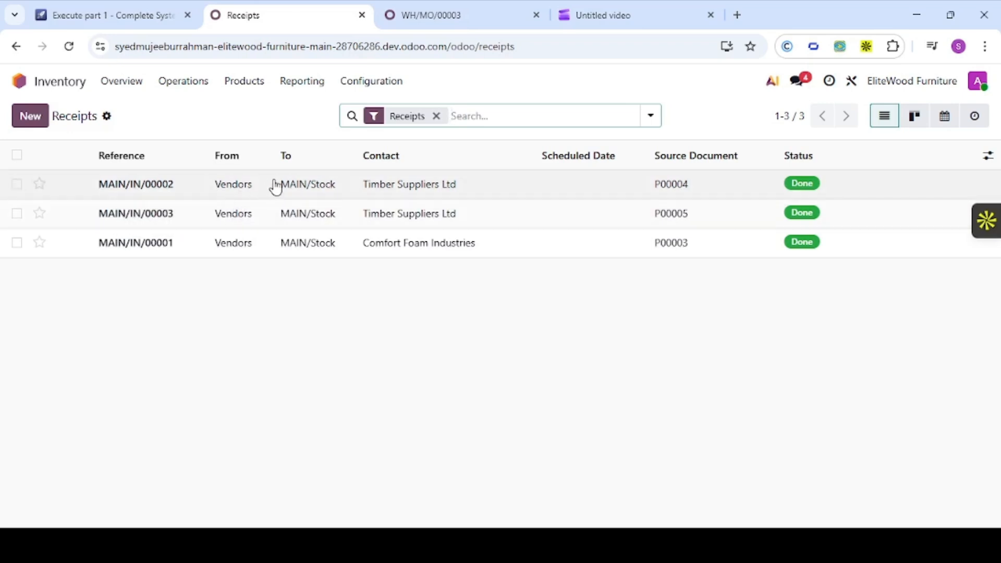
Open the first Timber Suppliers Ltd receipt and examine its product quantities, source document and status
left_click(300, 189)
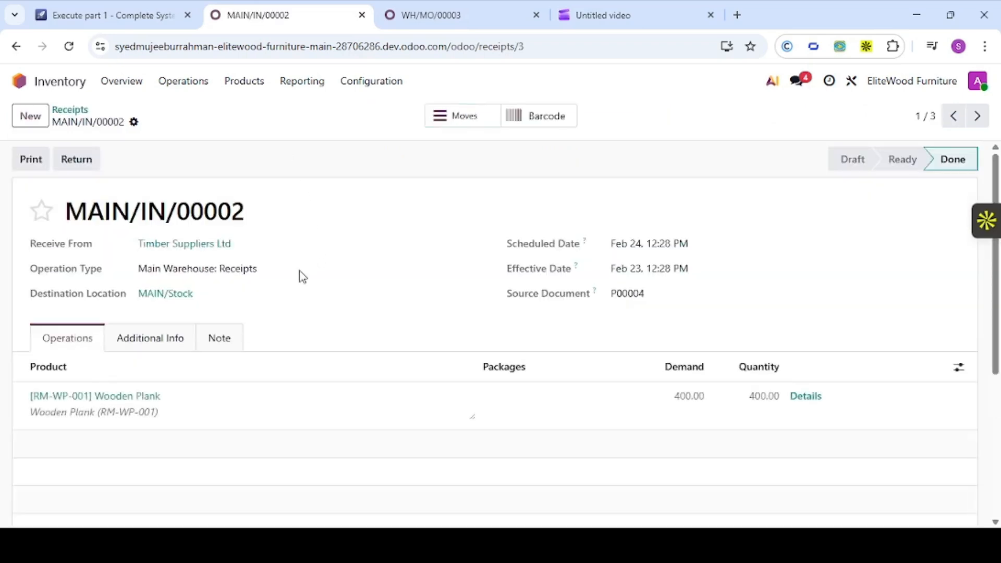
scroll(299, 275, "down", 3)
scroll(301, 278, "up", 3)
double_click(632, 292)
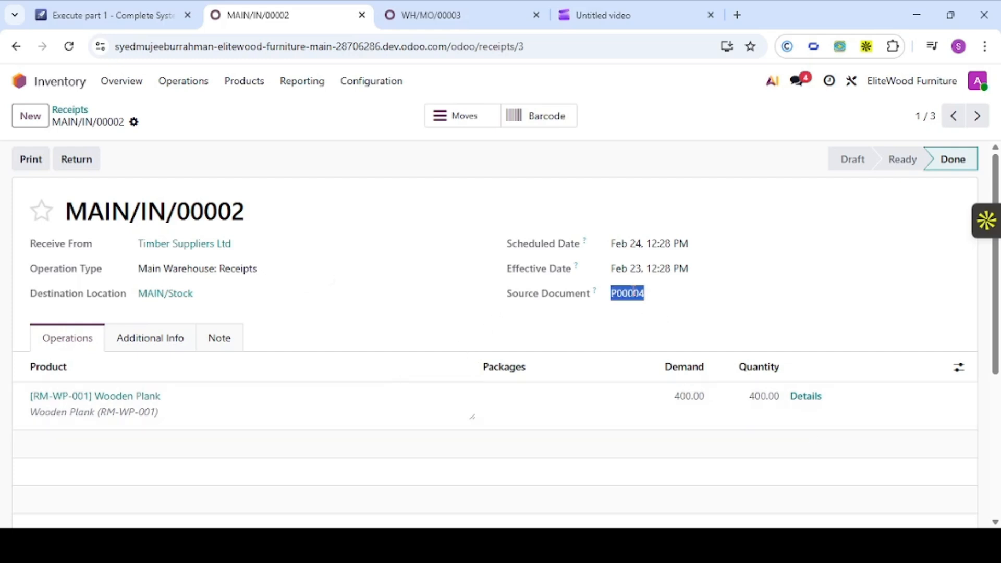
left_click(633, 292)
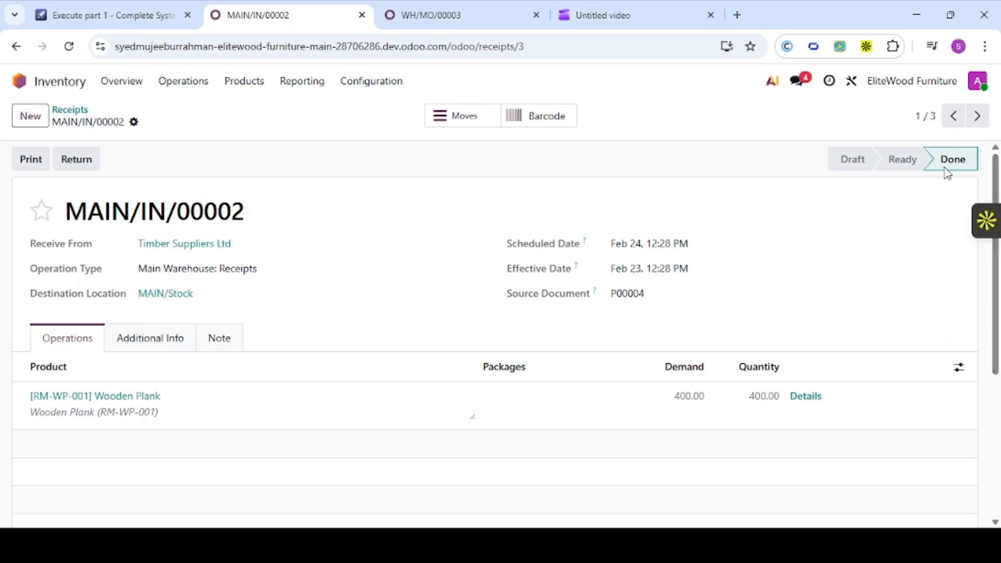
mouse_move(945, 170)
Go to the Invoicing app and list the vendor bills
left_click(20, 83)
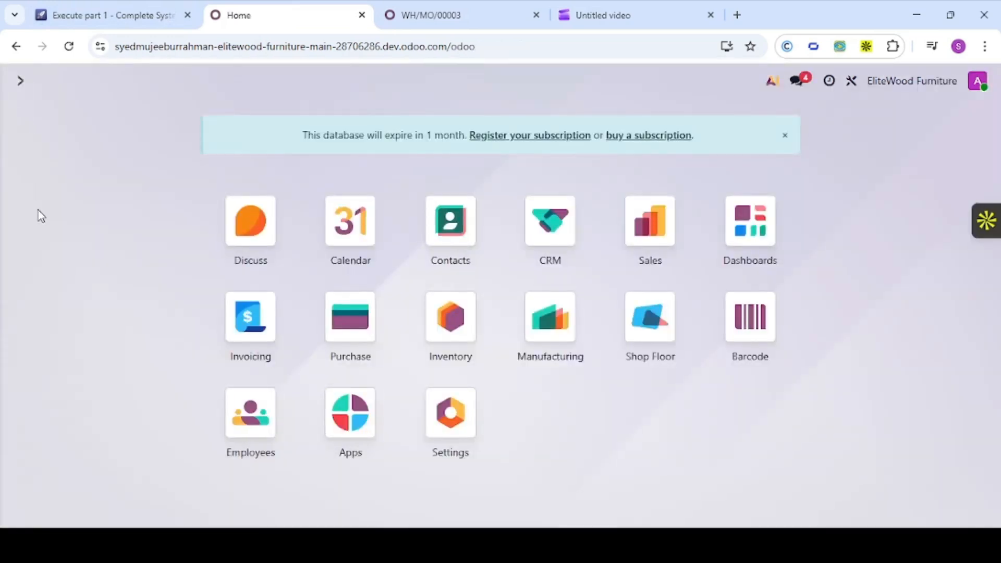
type("in")
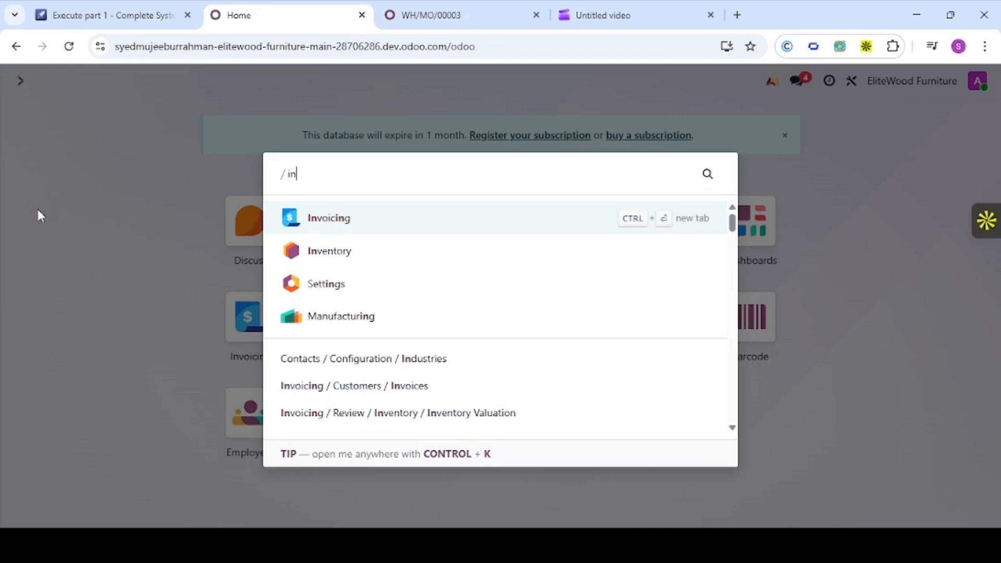
key("Return")
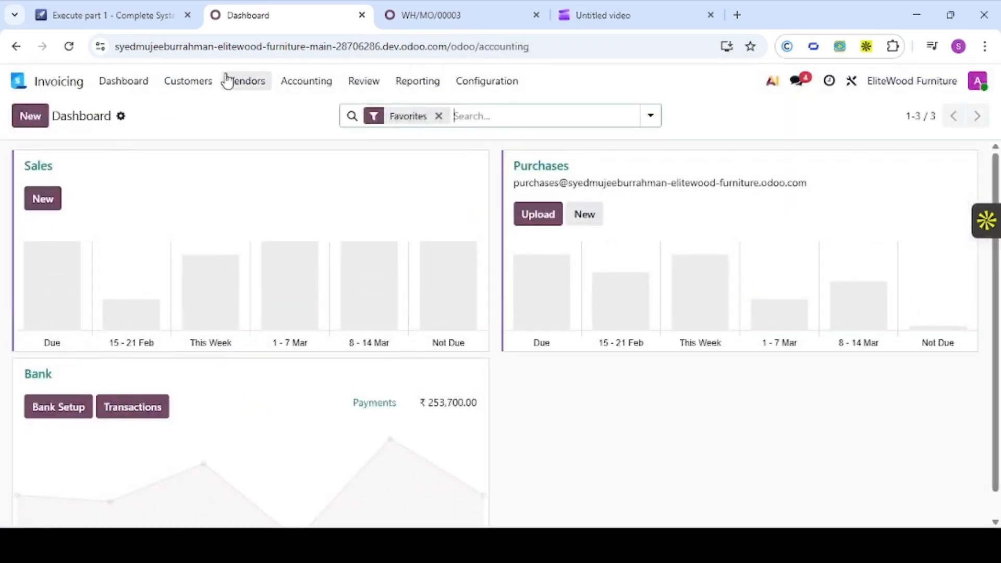
left_click(246, 82)
left_click(246, 108)
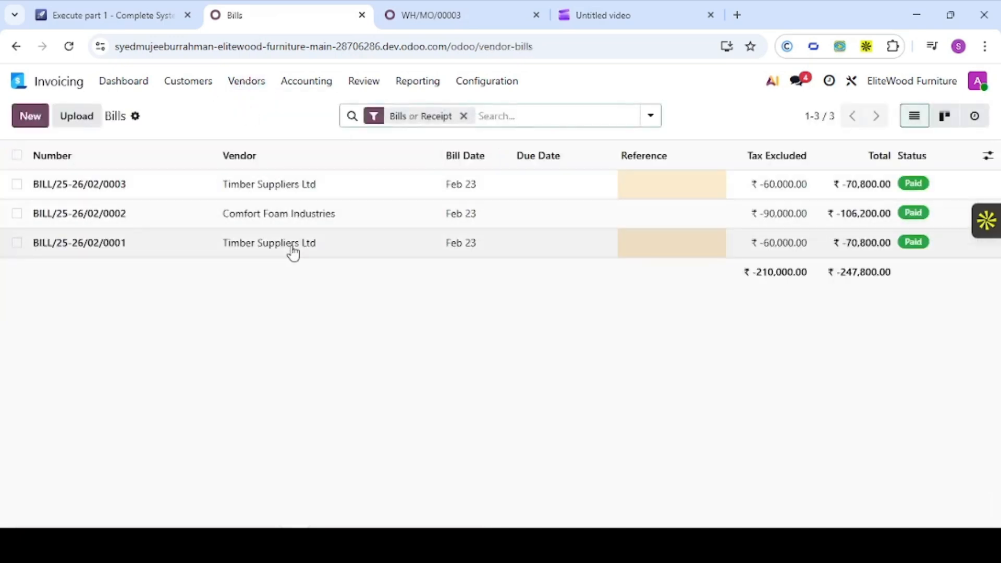
Open the most recent Timber Suppliers Ltd bill and examine its dates, payment status and invoice lines
left_click(290, 194)
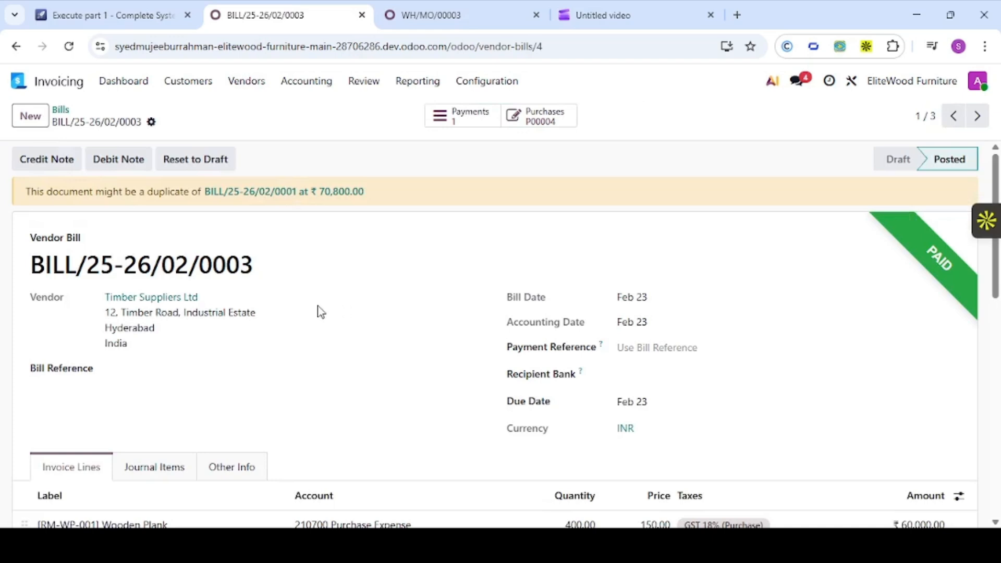
scroll(372, 328, "down", 1)
scroll(372, 328, "up", 1)
scroll(233, 318, "down", 1)
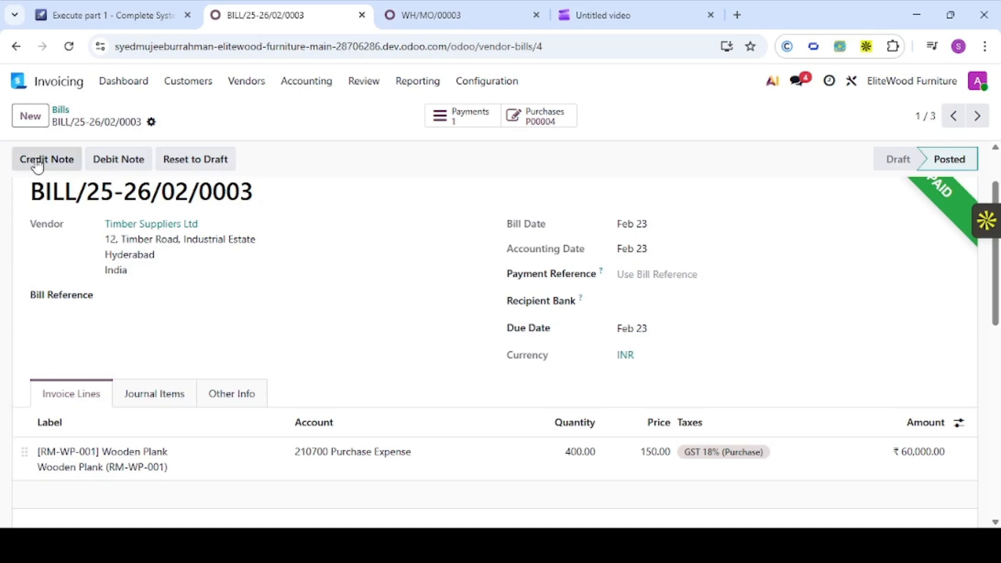
Open the most recent Timber Suppliers Ltd vendor payment and mark it as sent
left_click(246, 85)
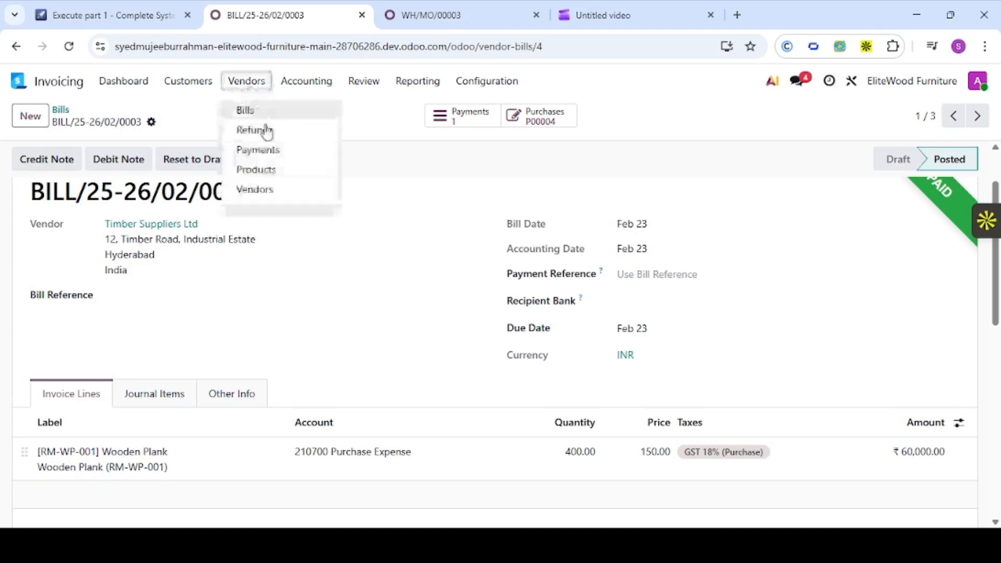
left_click(277, 155)
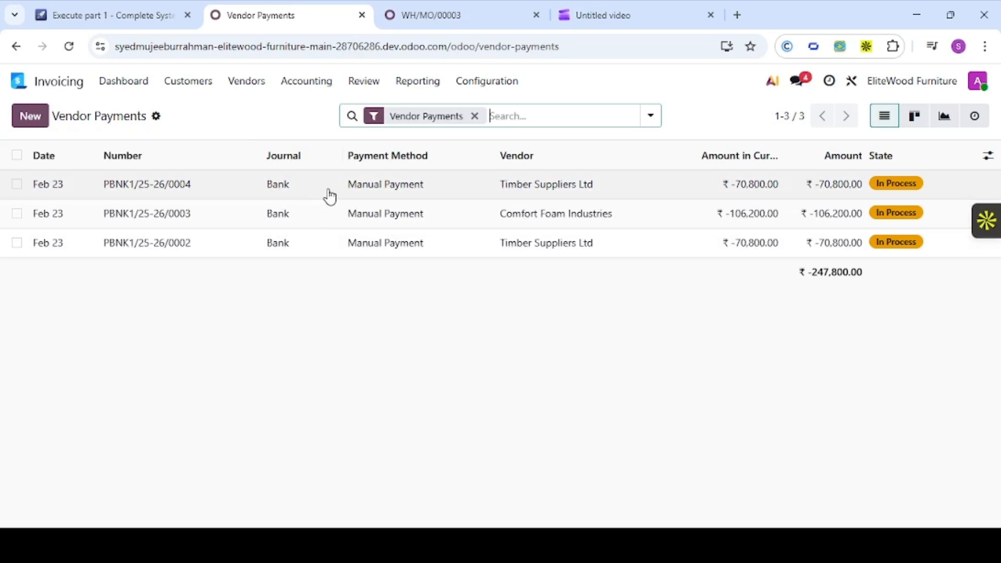
left_click(317, 194)
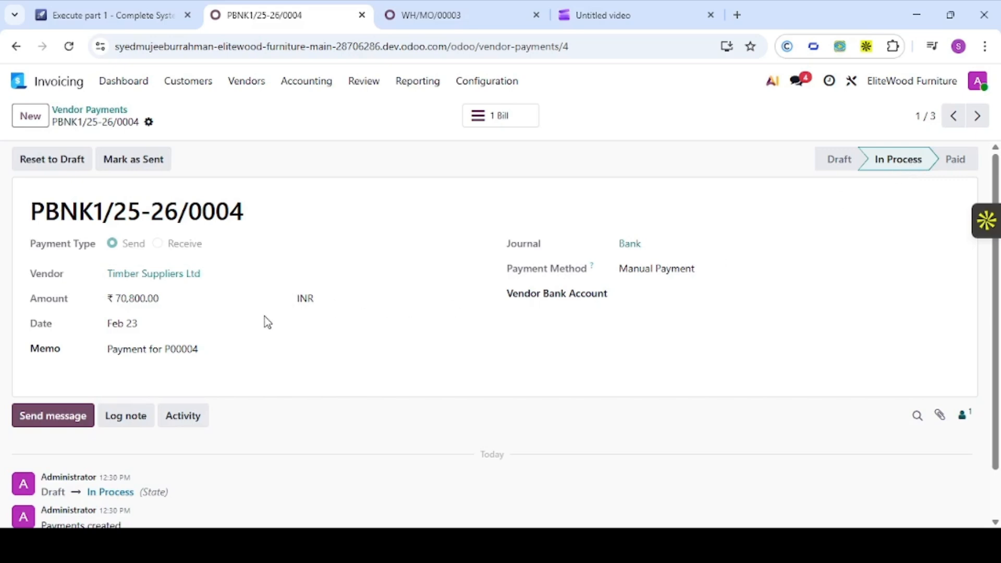
scroll(262, 369, "down", 1)
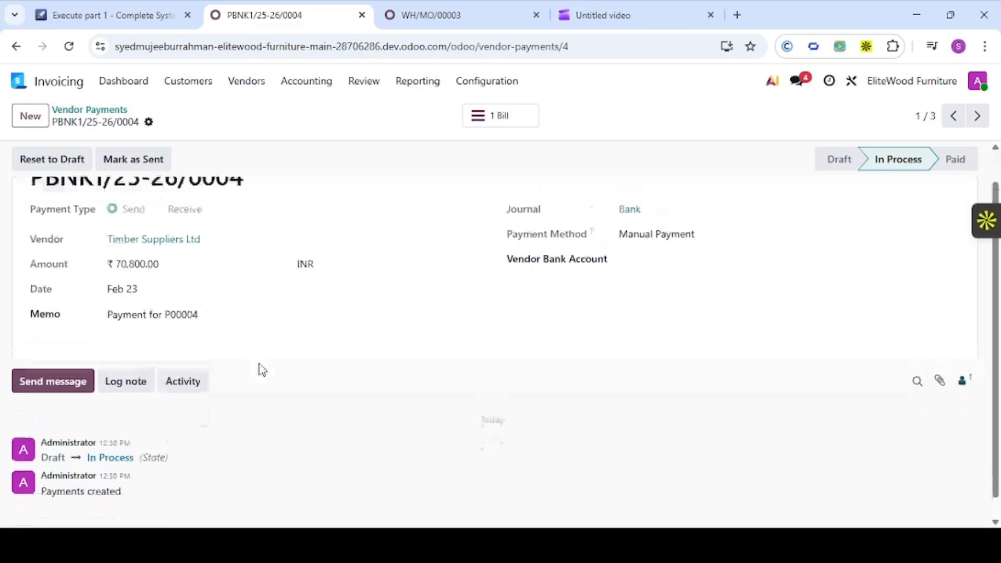
scroll(262, 370, "up", 1)
left_click(134, 159)
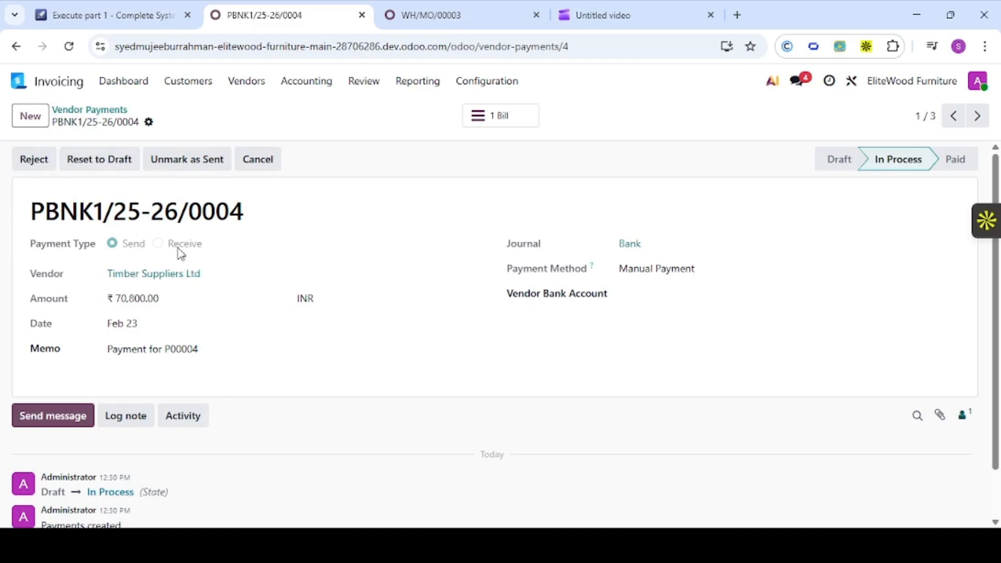
Go to the Inventory app's product list and check the EliteWood Bar Stool (Mango Wood) stock
left_click(35, 87)
type("inv")
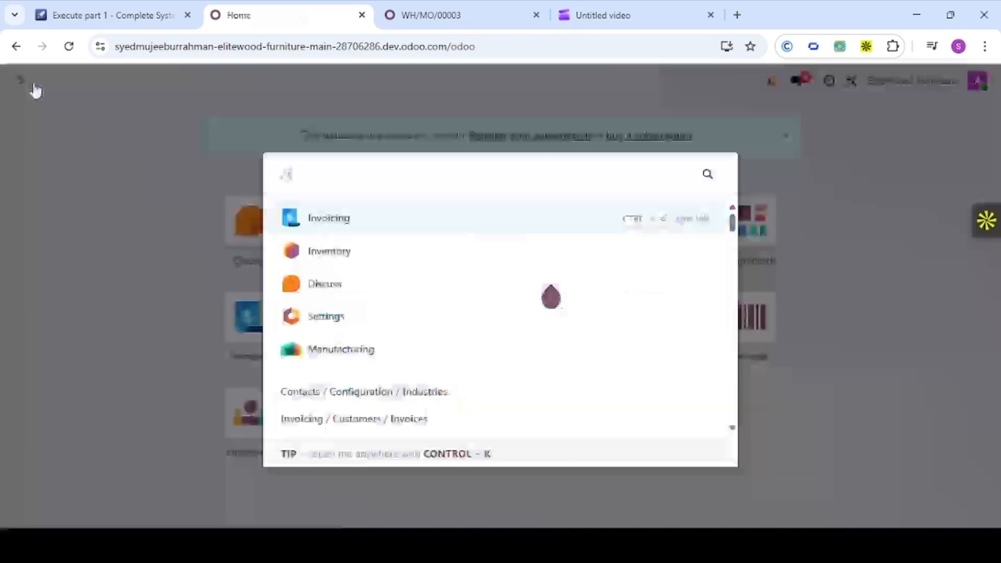
left_click(332, 251)
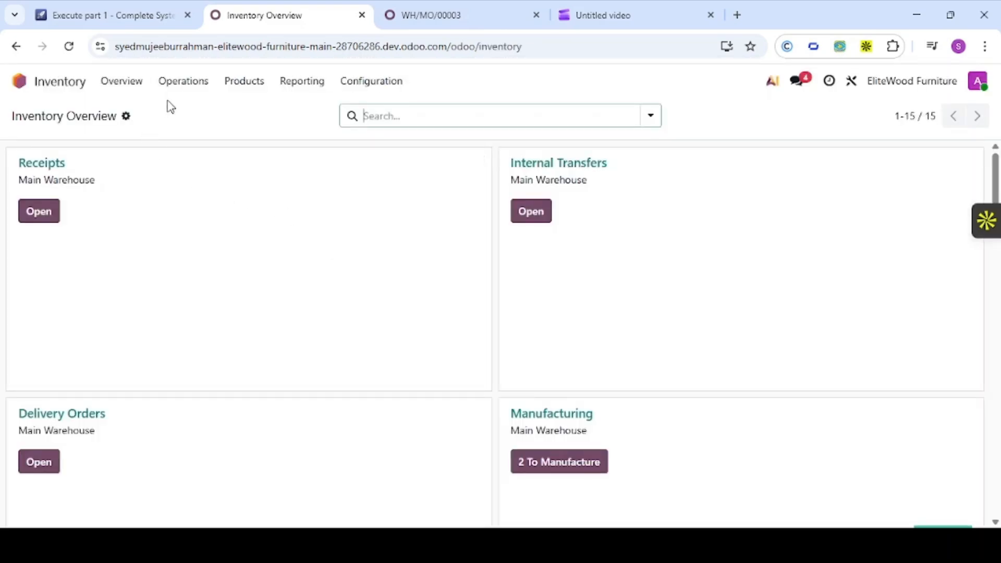
left_click(285, 85)
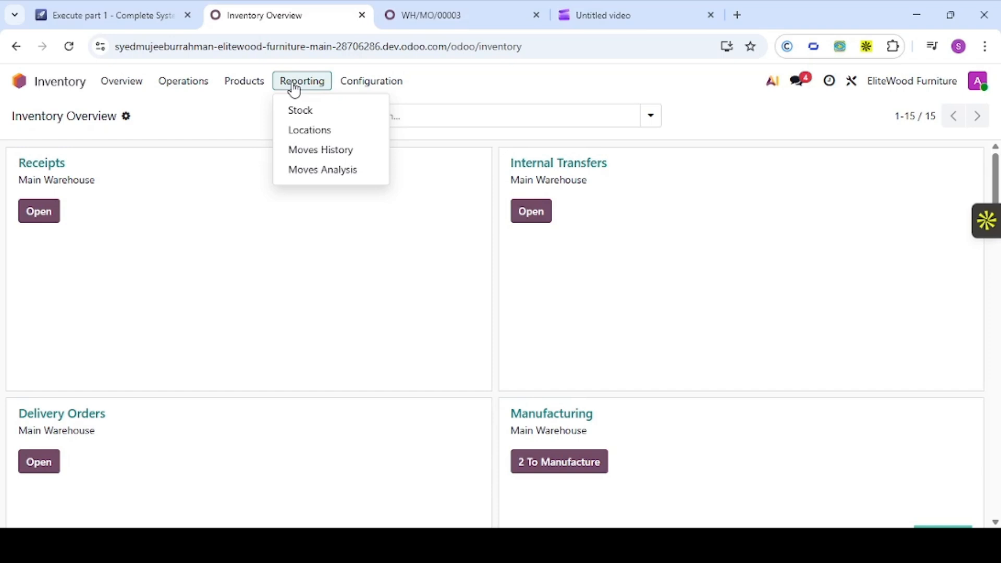
mouse_move(253, 90)
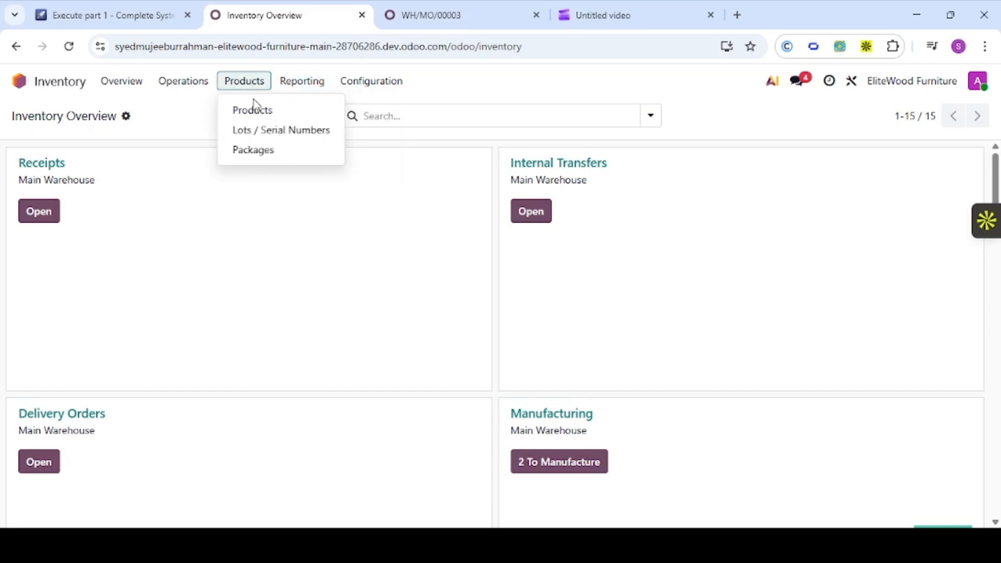
left_click(254, 110)
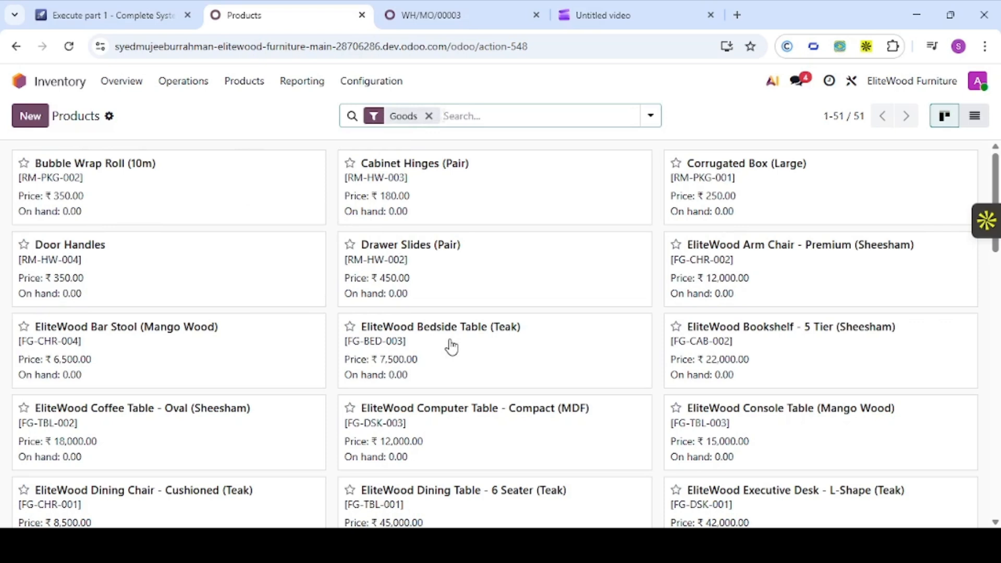
left_click(165, 339)
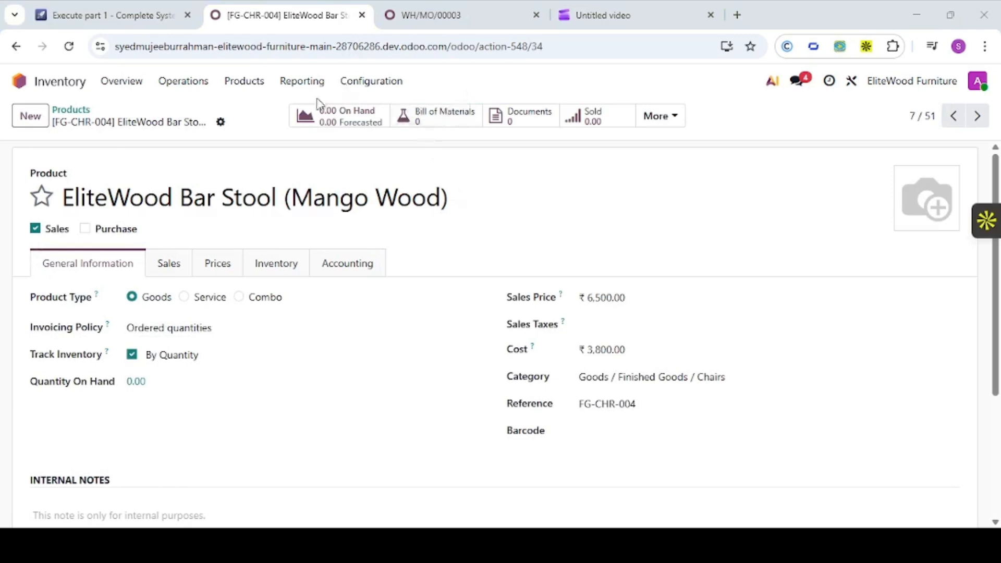
left_click(86, 118)
Search the products for Wooden Plank without the Goods filter and open its record to check the stock
left_click(513, 116)
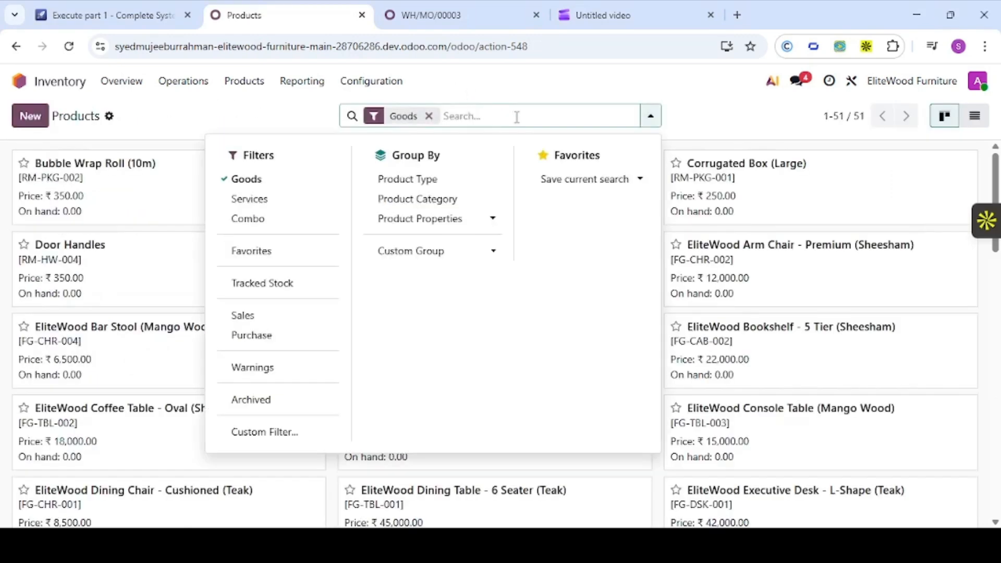
key("BackSpace")
type("Wooden Plank")
key("Return")
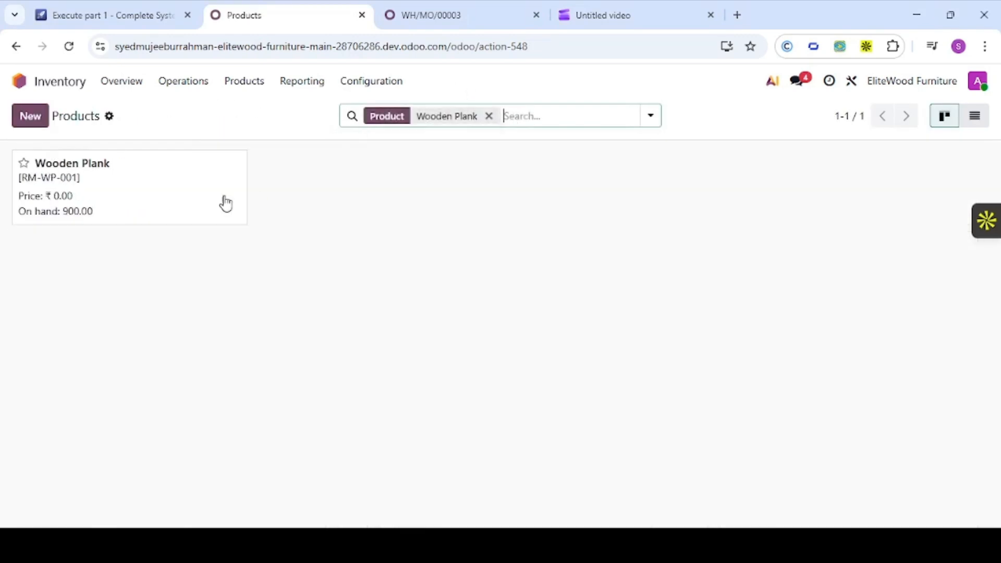
left_click(144, 183)
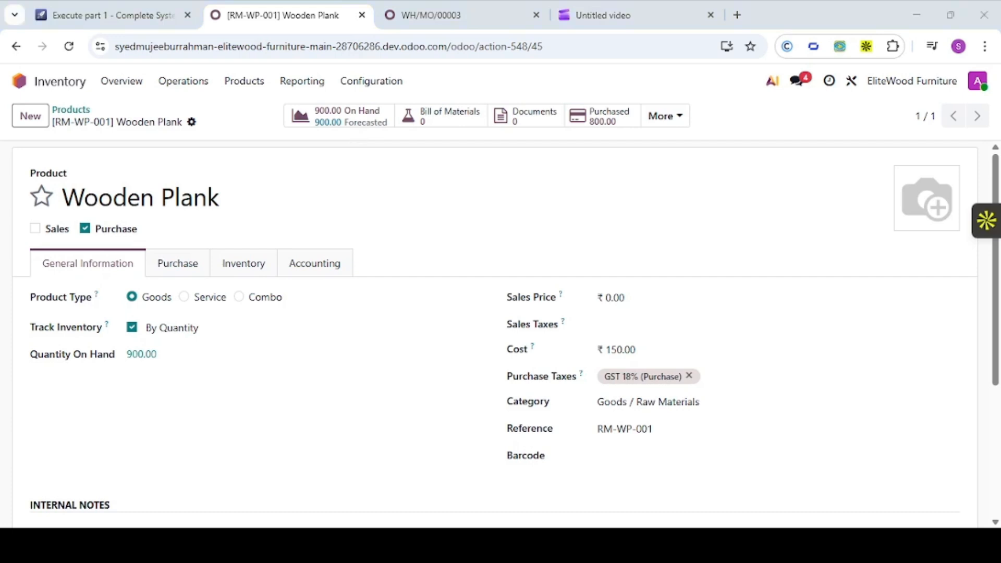
Return to the product list and replace the search with Foam Cushion
left_click(86, 109)
left_click(527, 112)
key("BackSpace")
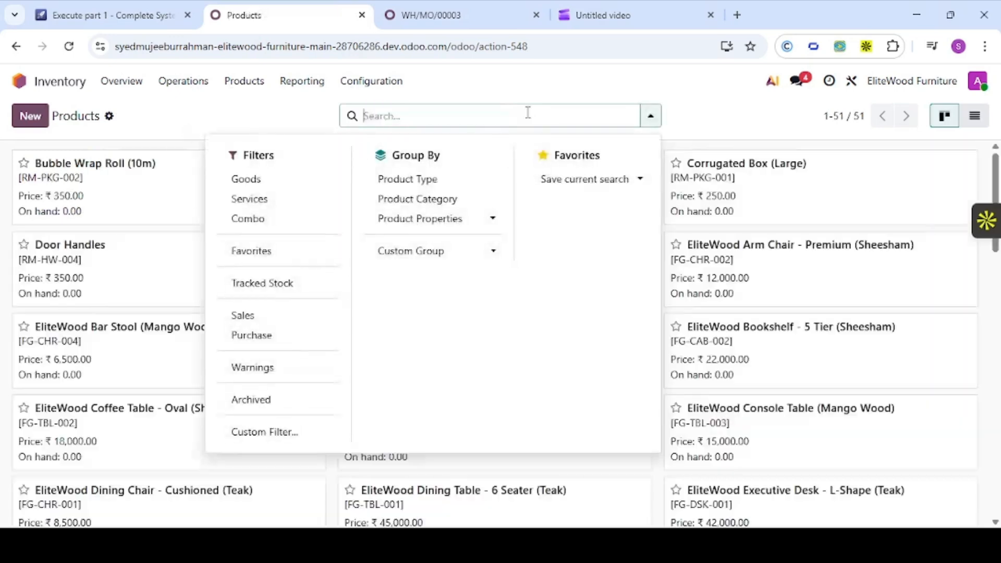
type("Foam Cushion")
key("Return")
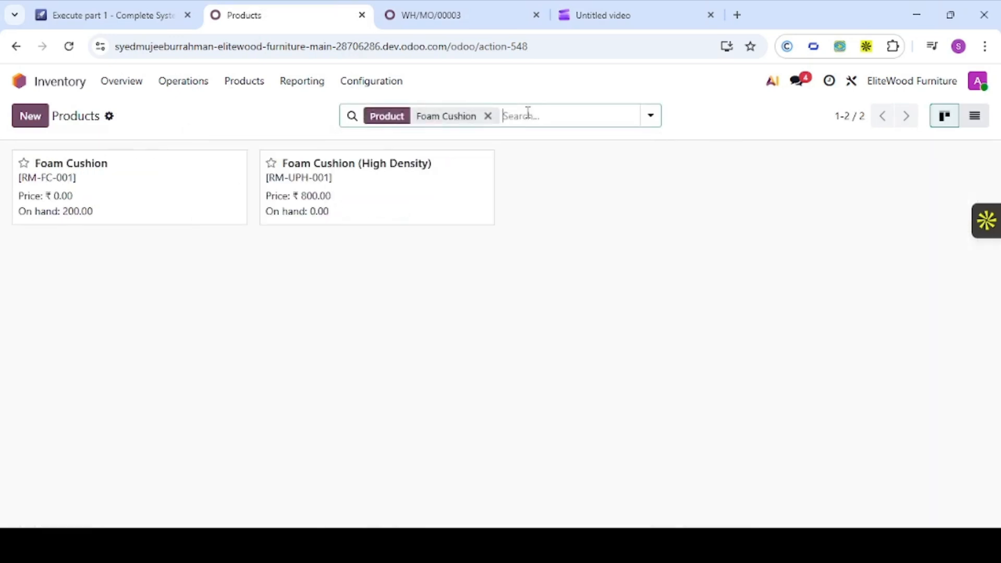
Check the on-hand and forecasted stock of Foam Cushion (High Density) and of the plain Foam Cushion
left_click(354, 188)
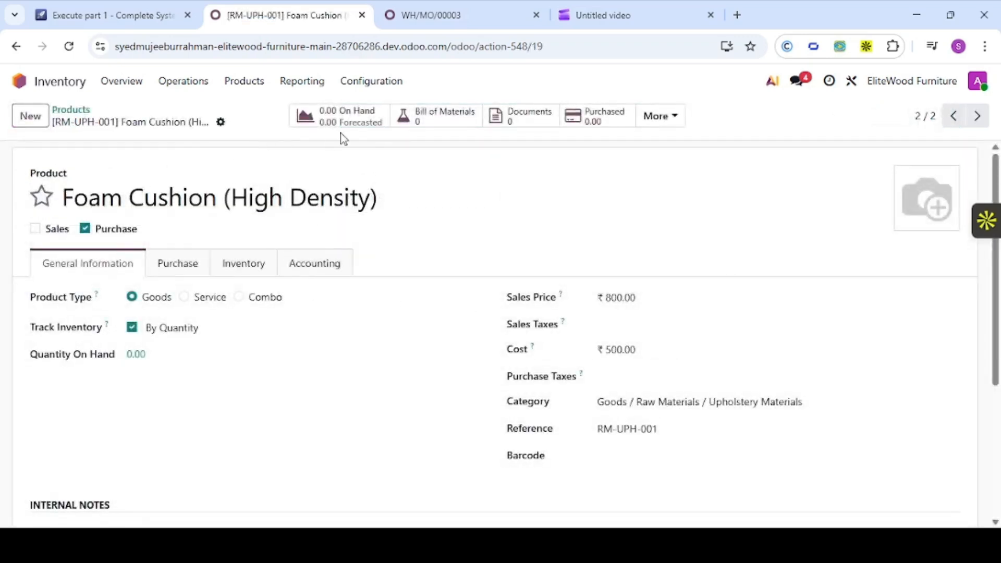
left_click(79, 115)
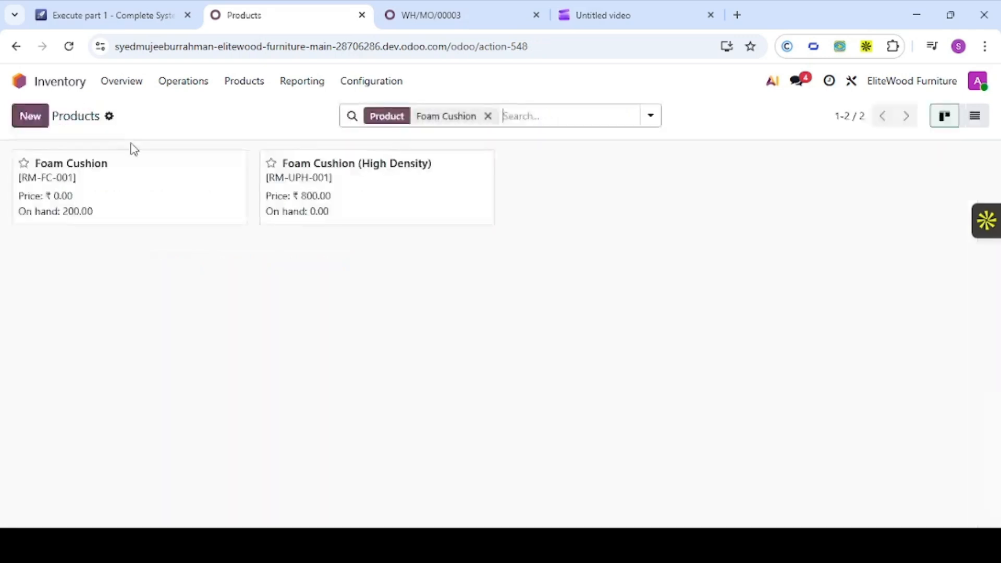
left_click(148, 202)
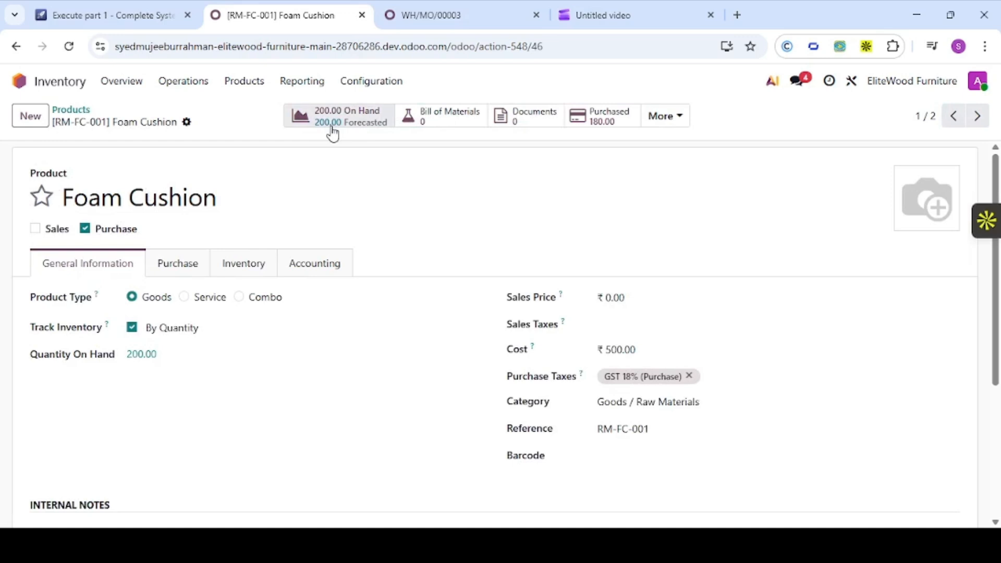
Switch to the DearERP chat and compare the stock with the reordering rules in the Part 4 summary
left_click(85, 14)
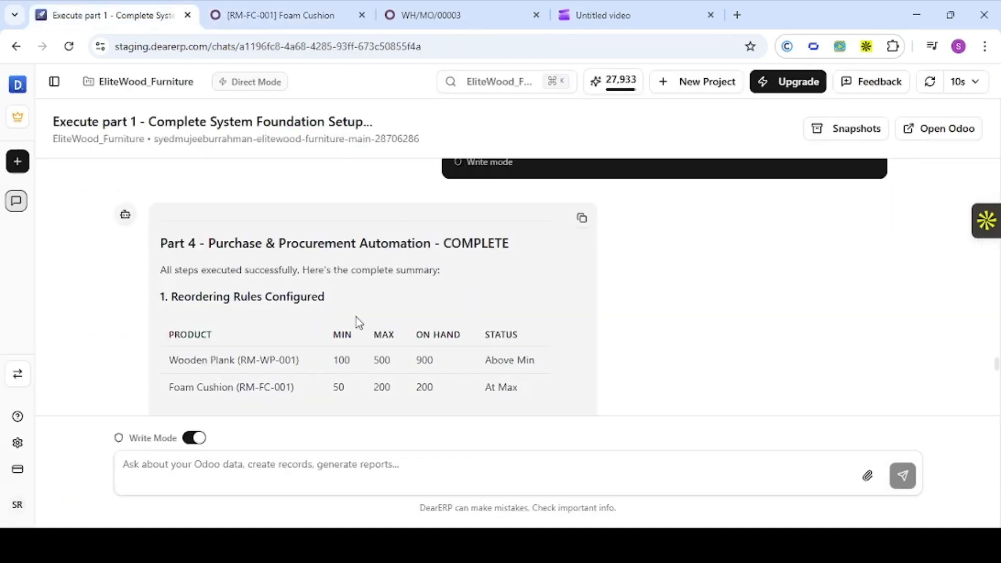
scroll(357, 319, "down", 1)
scroll(386, 313, "up", 1)
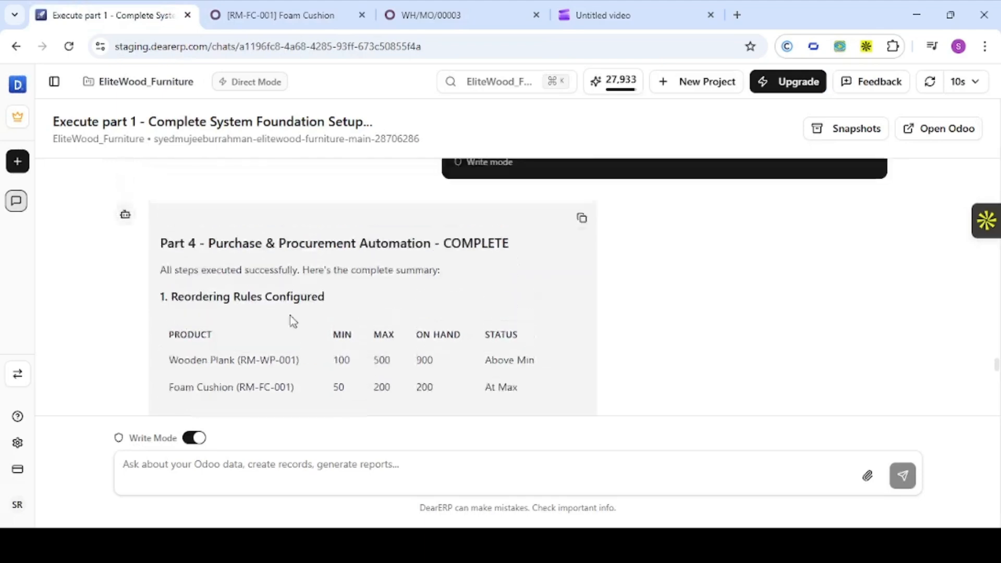
Review the Part 4 prompt's requirements against its completion summary, from the reordering rules through the shipment to the vendor bill
scroll(362, 323, "up", 10)
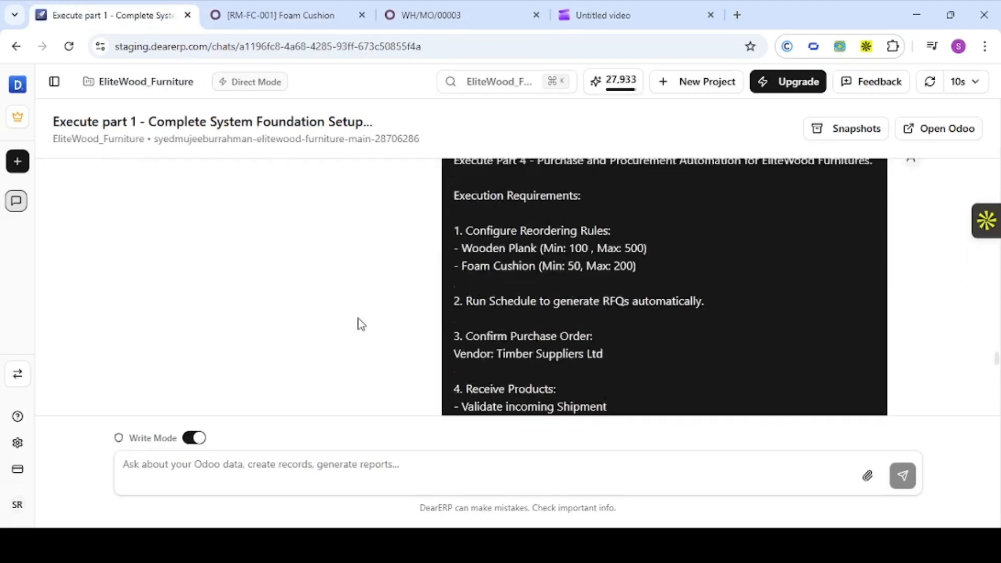
scroll(359, 324, "down", 3)
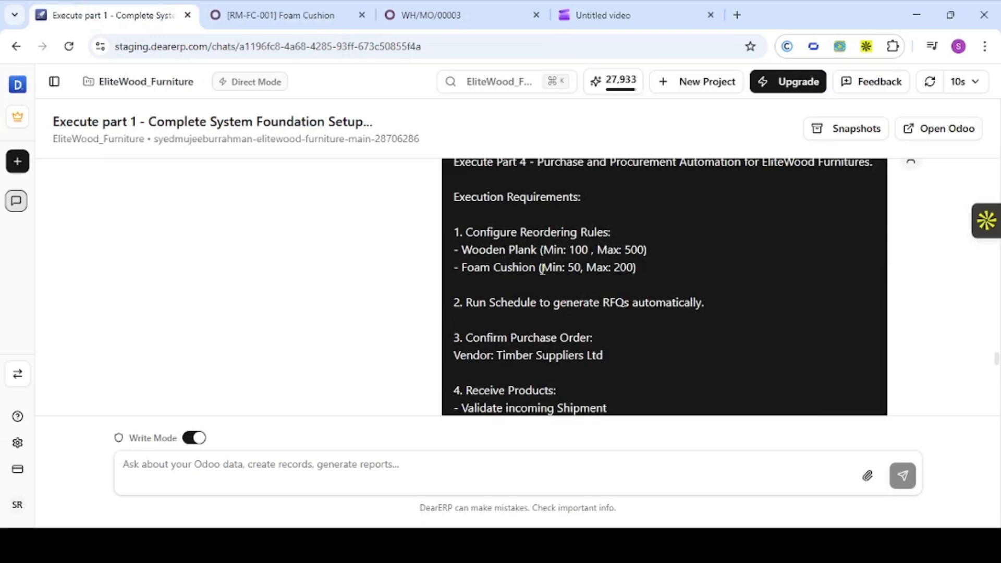
scroll(536, 302, "down", 1)
scroll(536, 302, "down", 8)
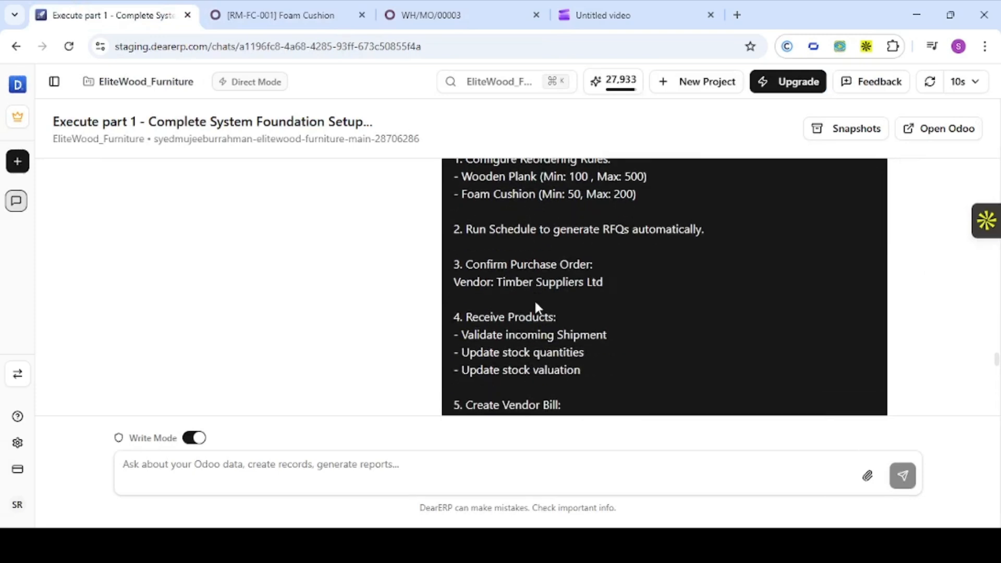
scroll(389, 301, "down", 3)
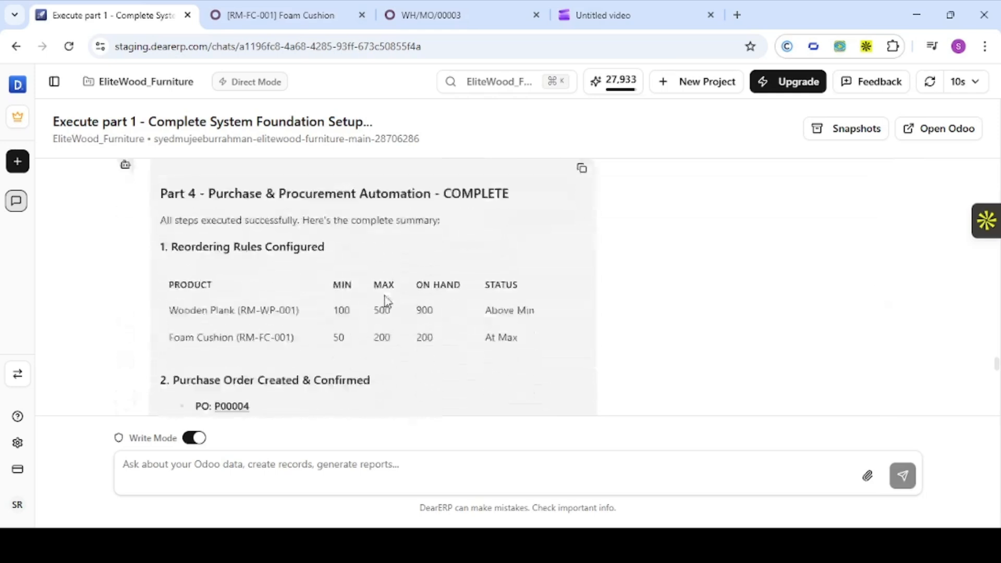
scroll(387, 301, "up", 1)
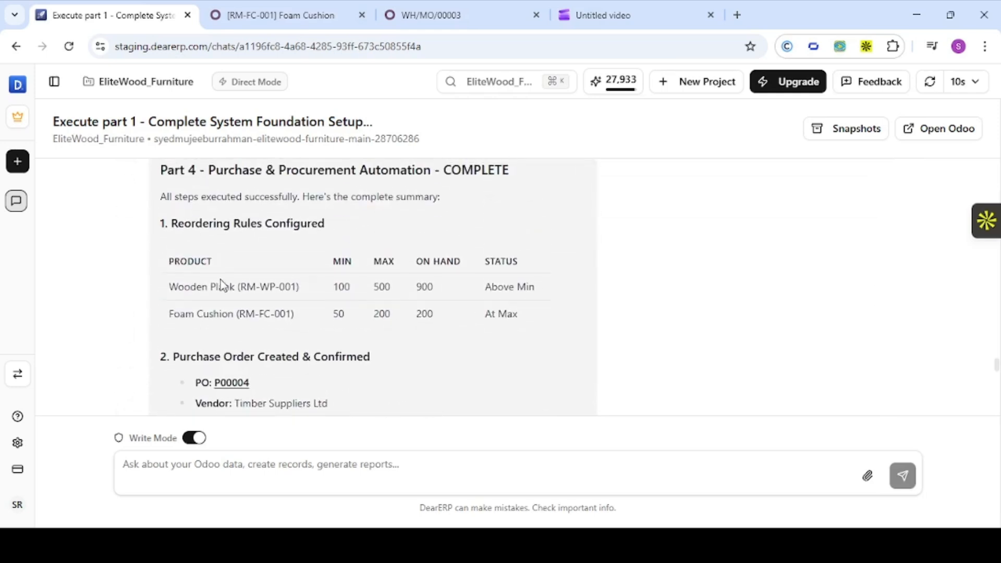
scroll(396, 312, "down", 5)
scroll(396, 312, "down", 2)
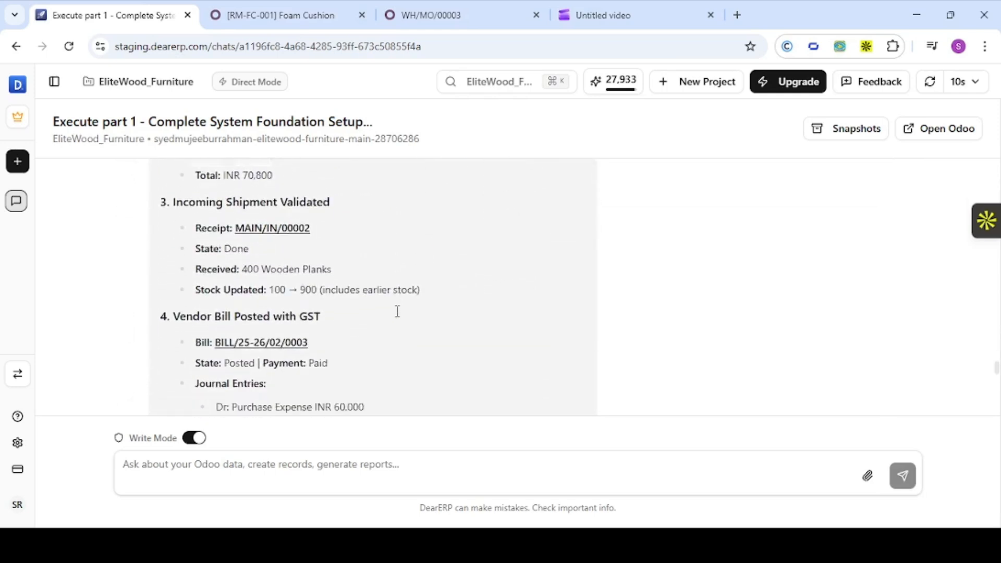
Switch to Odoo Inventory, search the product categories for "raw ma" and open the Goods / Raw Materials category
left_click(249, 10)
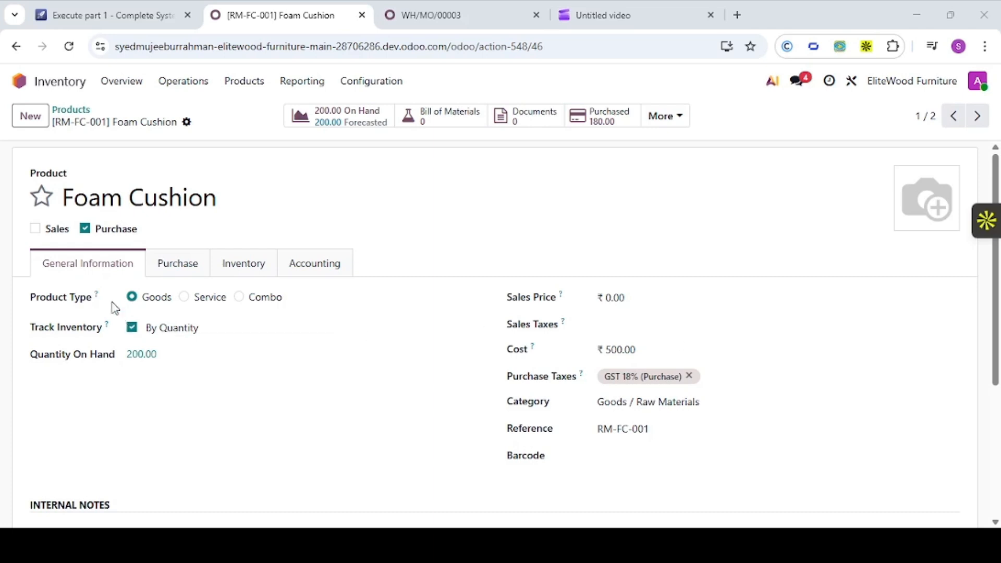
left_click(385, 83)
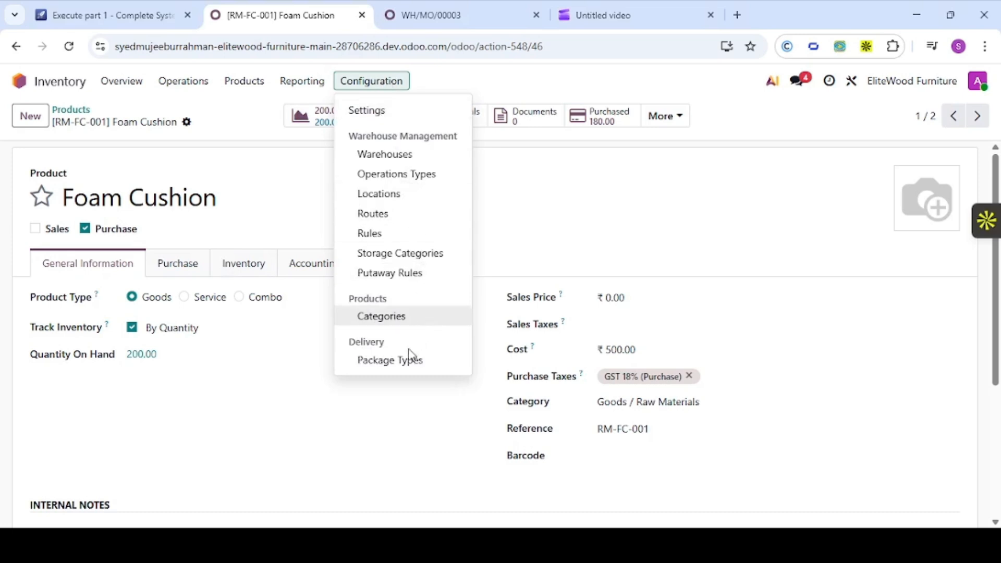
left_click(411, 319)
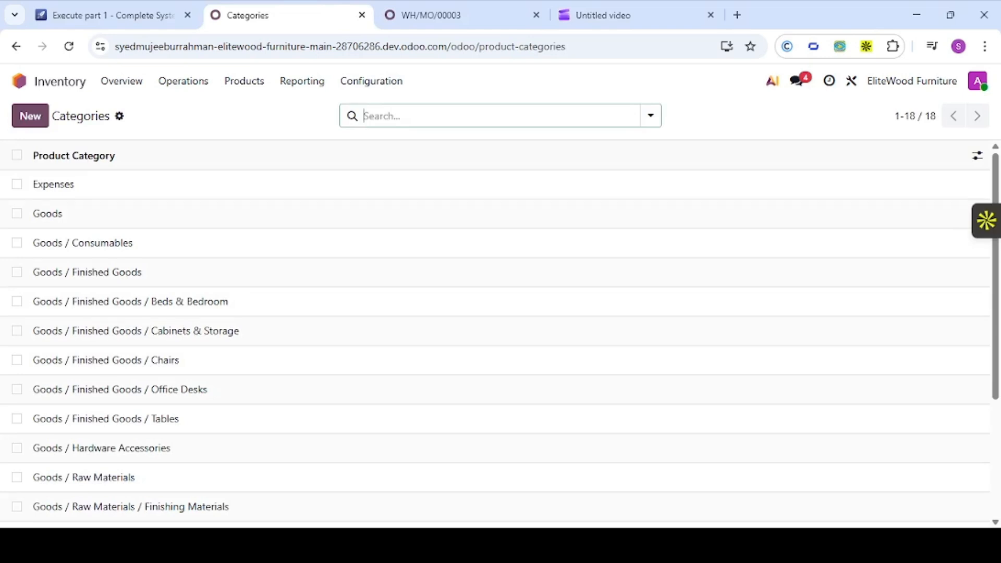
type("r")
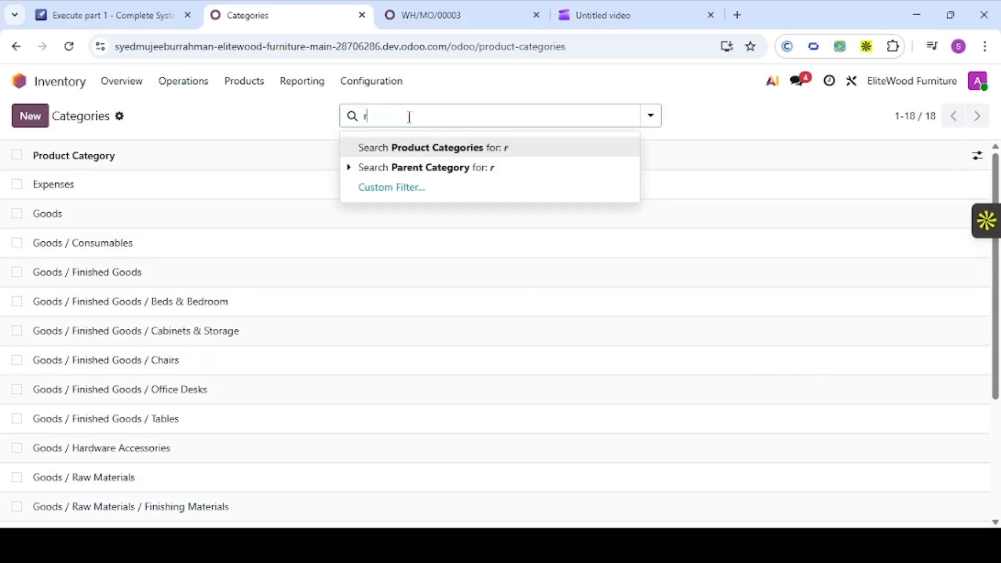
type("aw ma")
key("Return")
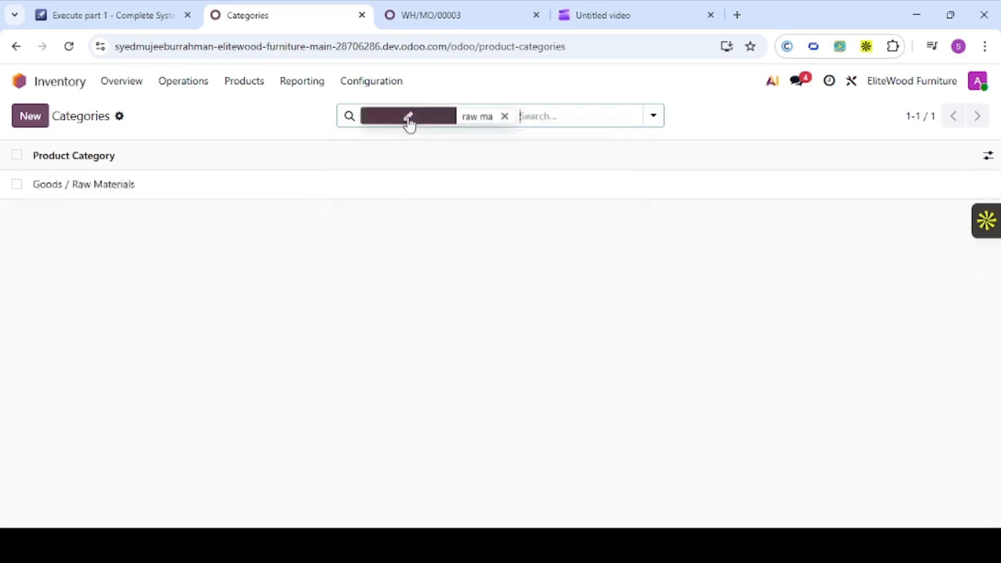
left_click(119, 194)
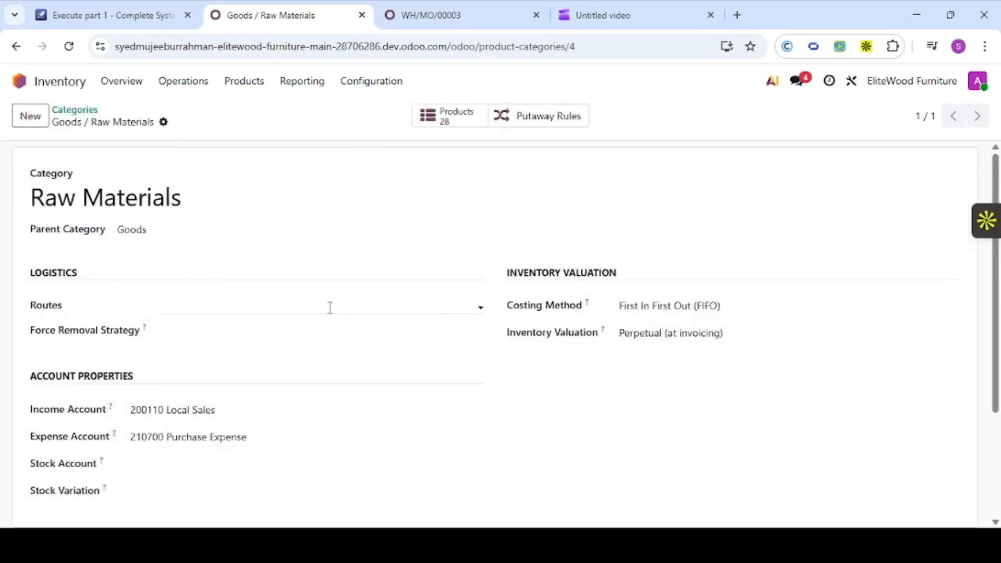
Examine the Raw Materials category's costing method, inventory valuation and account properties
scroll(402, 355, "down", 2)
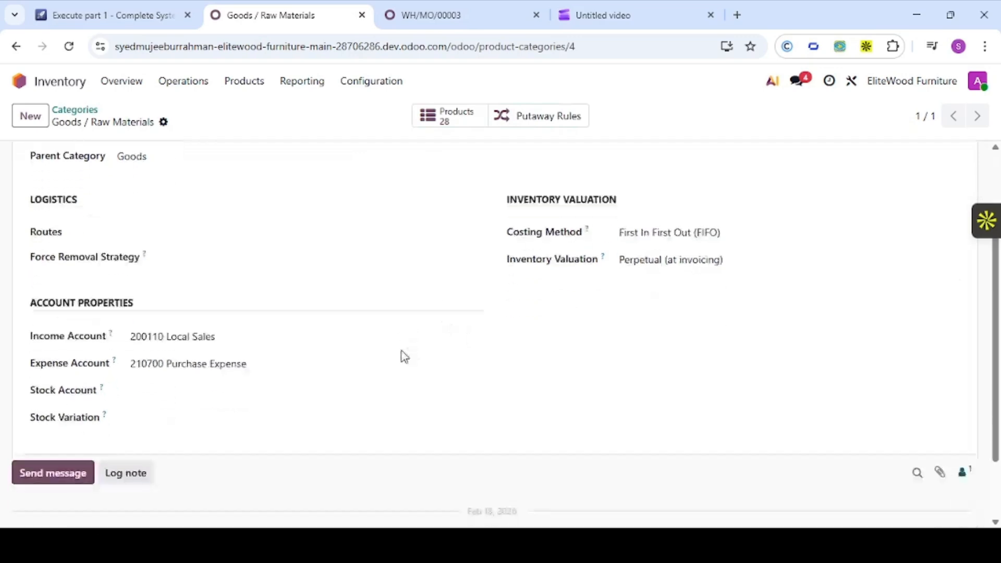
scroll(281, 352, "down", 2)
scroll(279, 350, "up", 3)
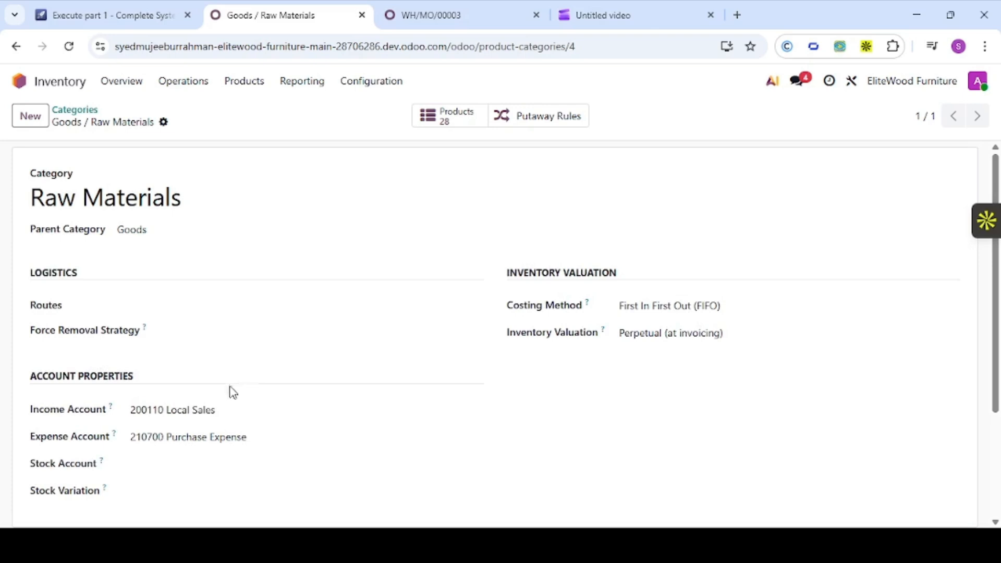
scroll(229, 390, "down", 2)
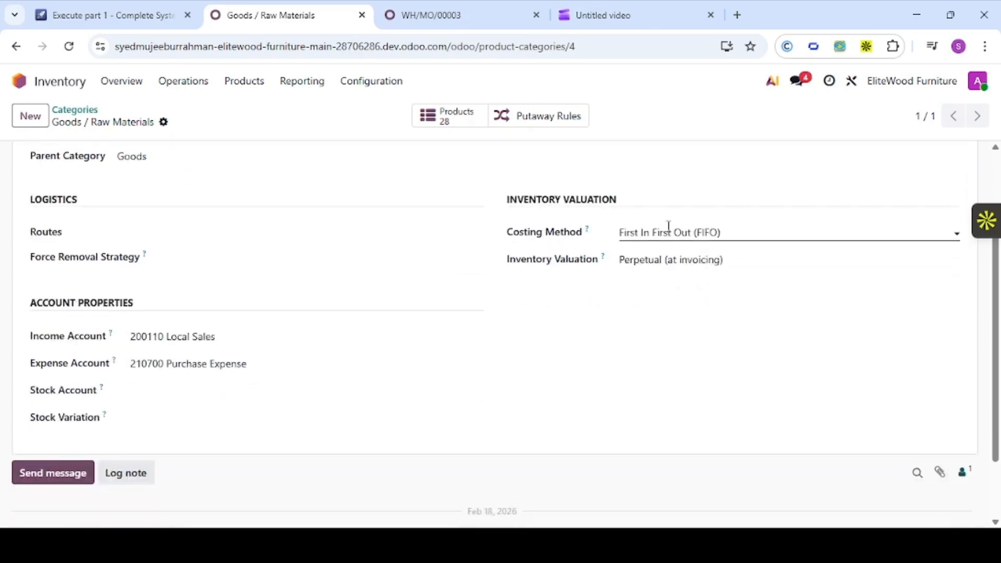
scroll(626, 301, "up", 2)
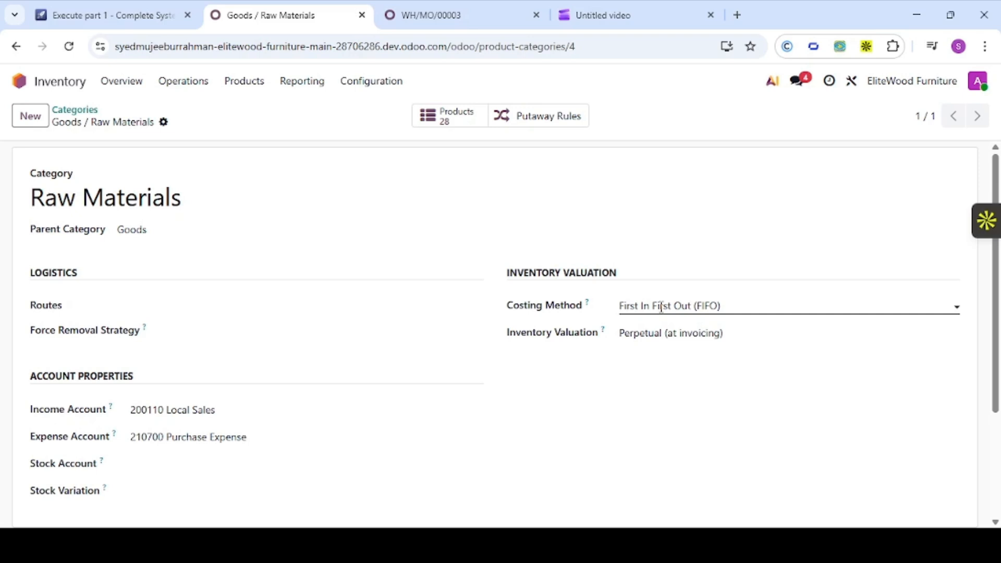
left_click(181, 197)
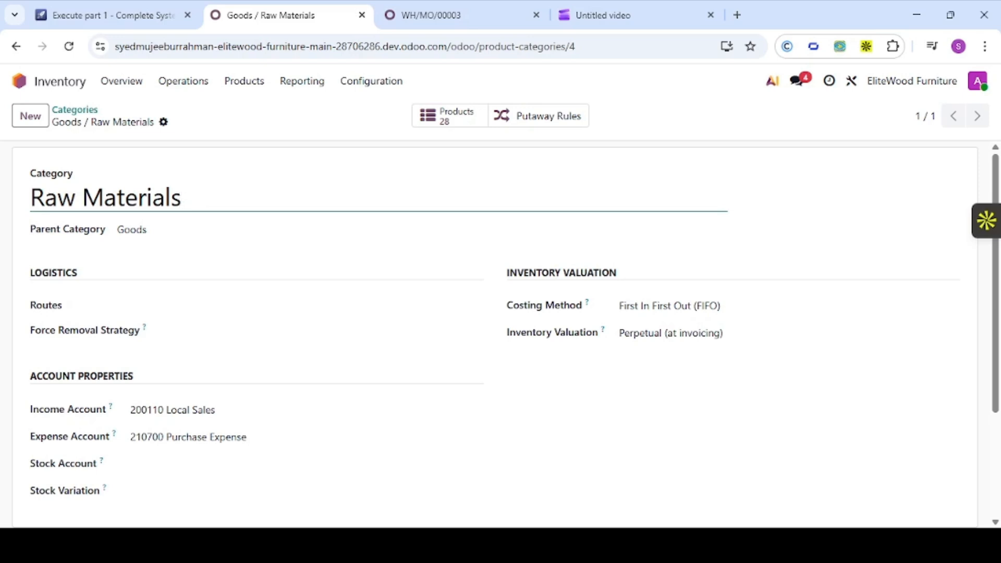
Go to the vendor bills in Invoicing and open the most recent Timber Suppliers Ltd bill
left_click(14, 83)
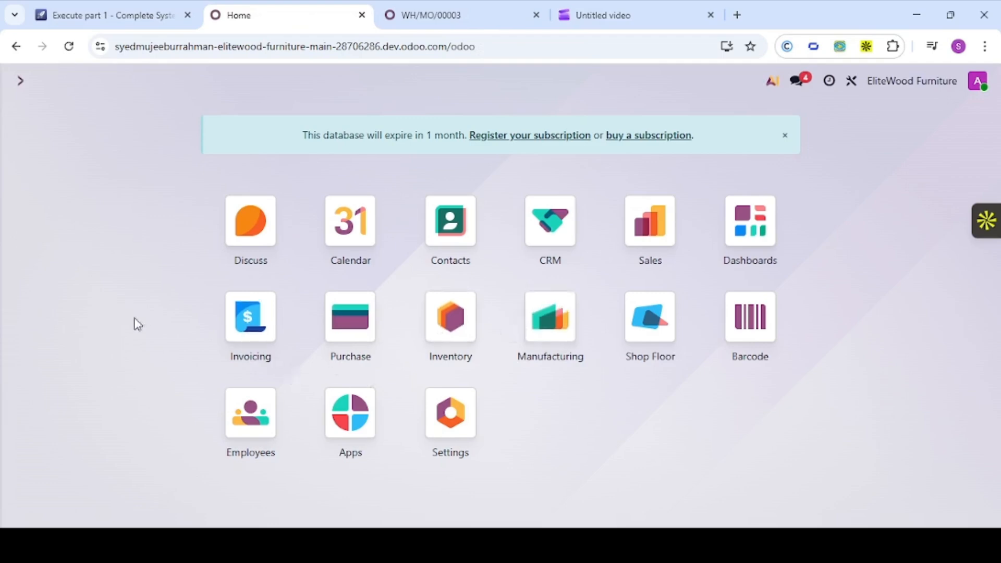
left_click(257, 334)
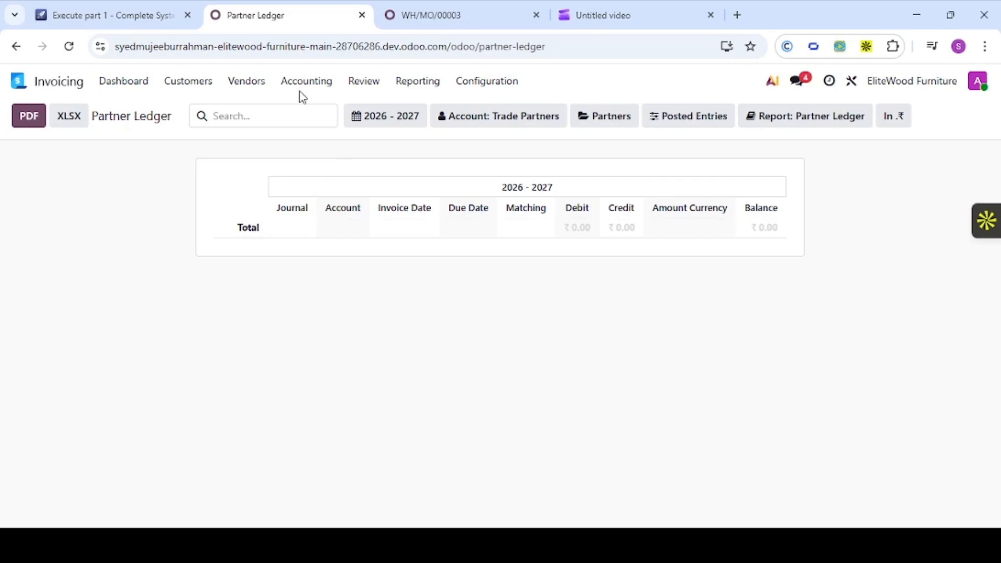
left_click(247, 85)
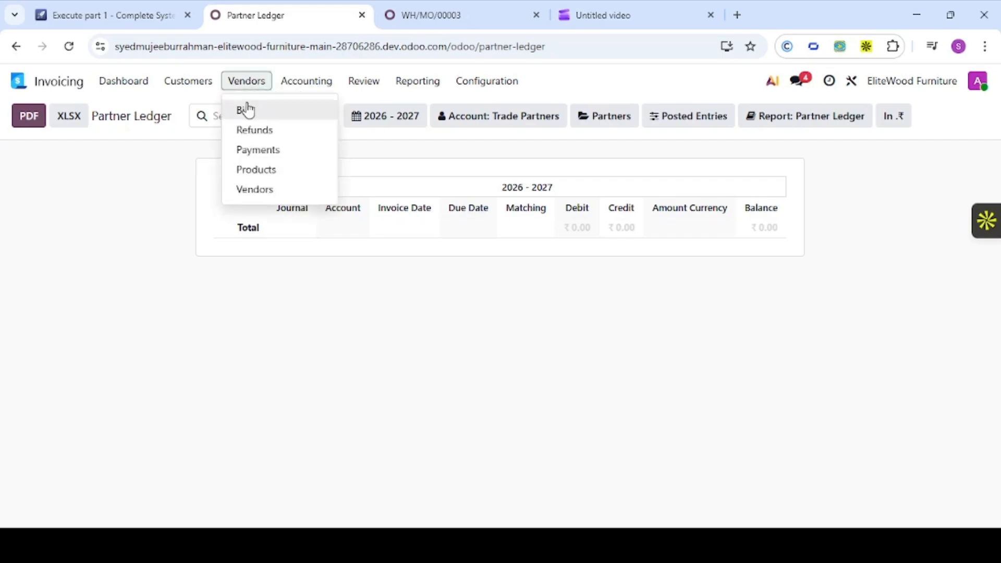
left_click(247, 110)
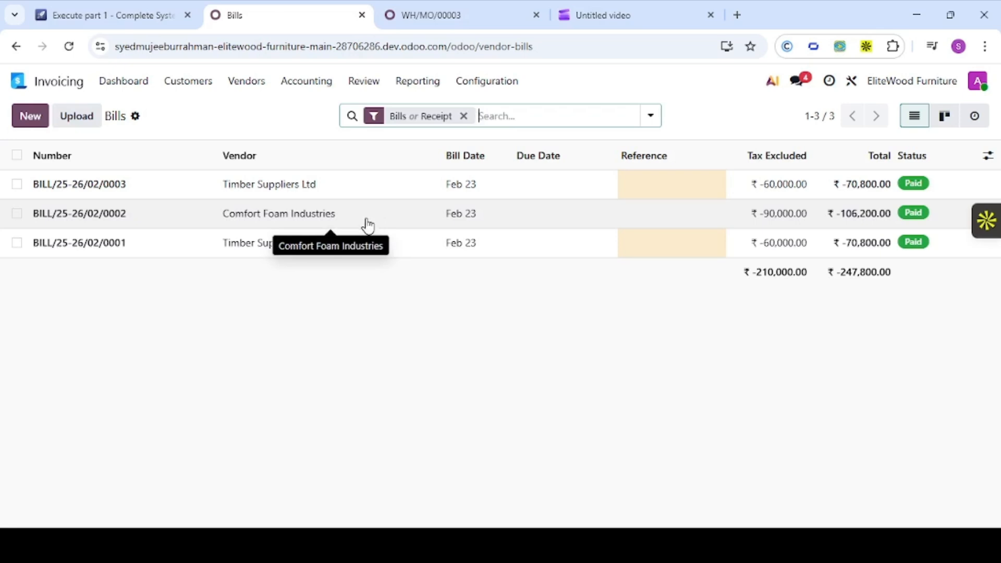
left_click(311, 189)
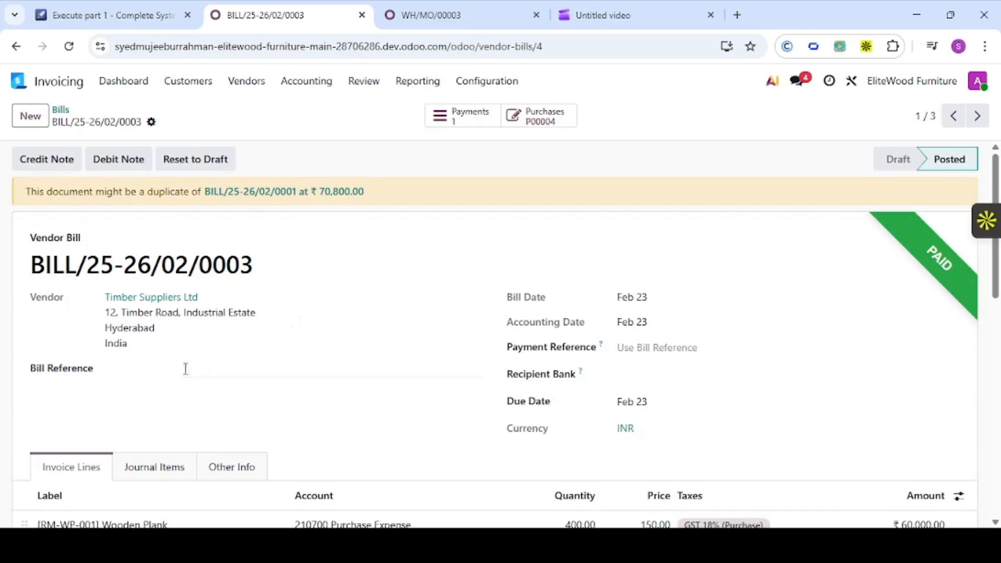
Check the bill's Wooden Plank line, GST amount, total and payment details
scroll(186, 371, "down", 8)
scroll(546, 332, "up", 2)
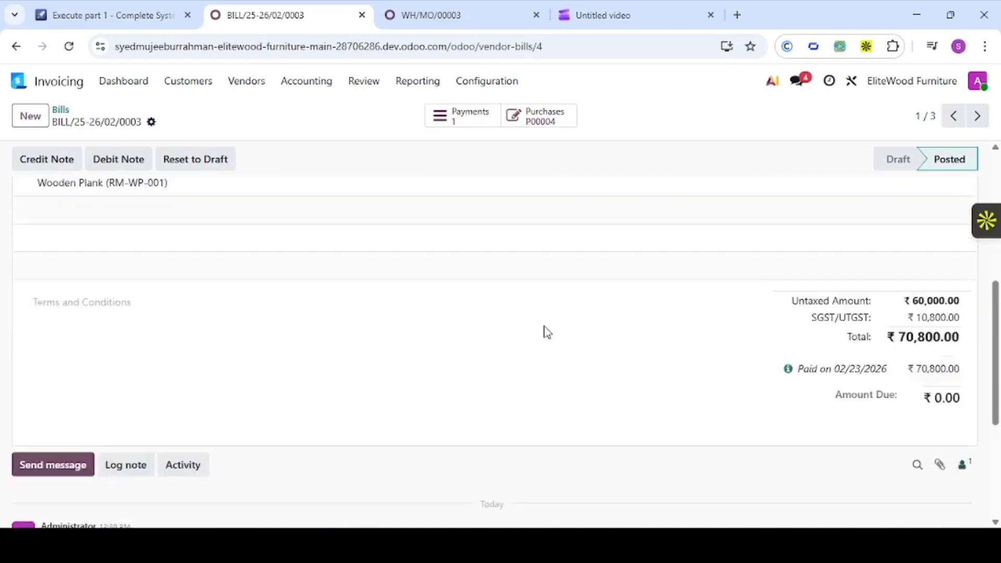
scroll(729, 391, "up", 1)
scroll(915, 438, "down", 2)
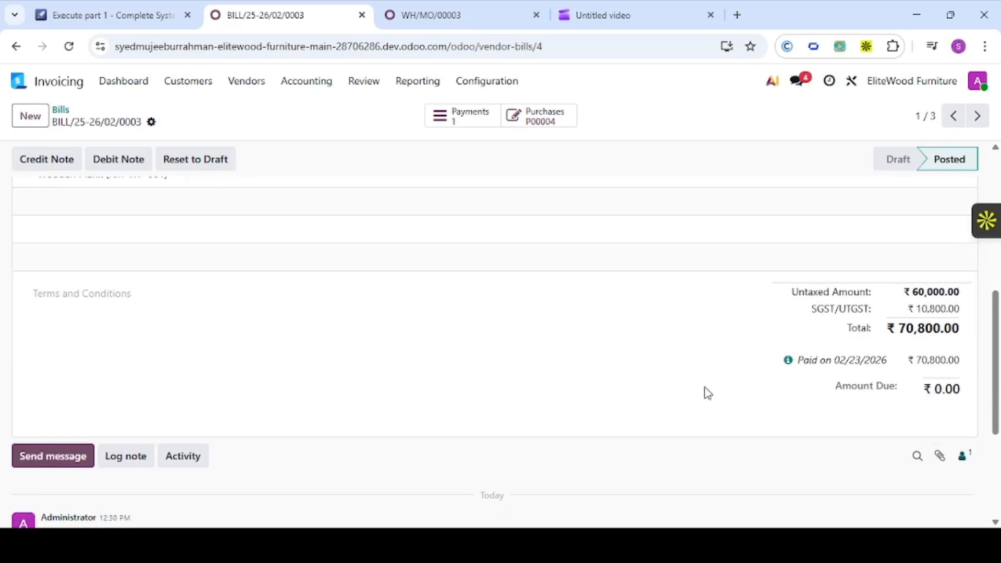
scroll(615, 380, "up", 3)
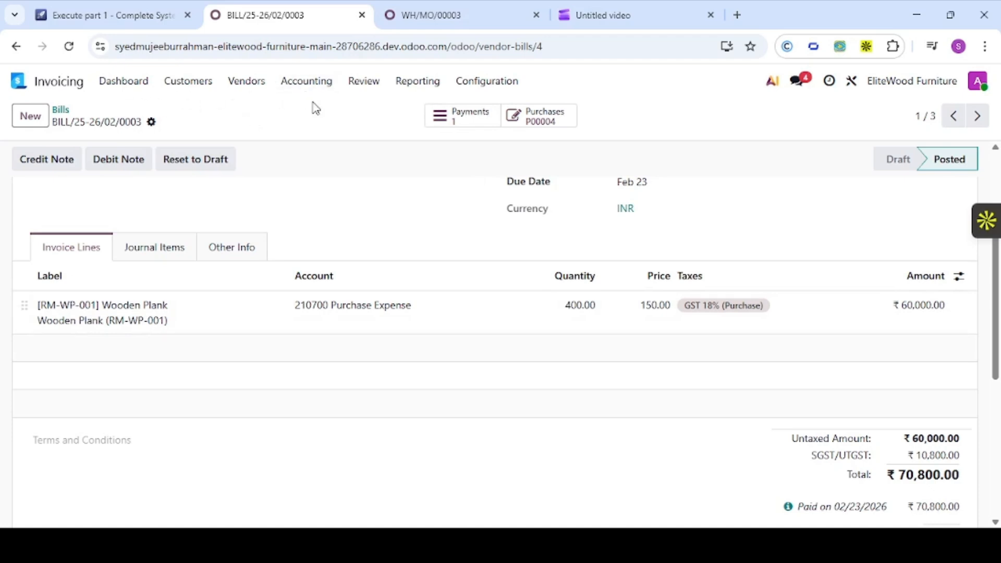
Open the Partner Ledger report and check its debit, credit and balance totals for 2026 - 2027
left_click(409, 86)
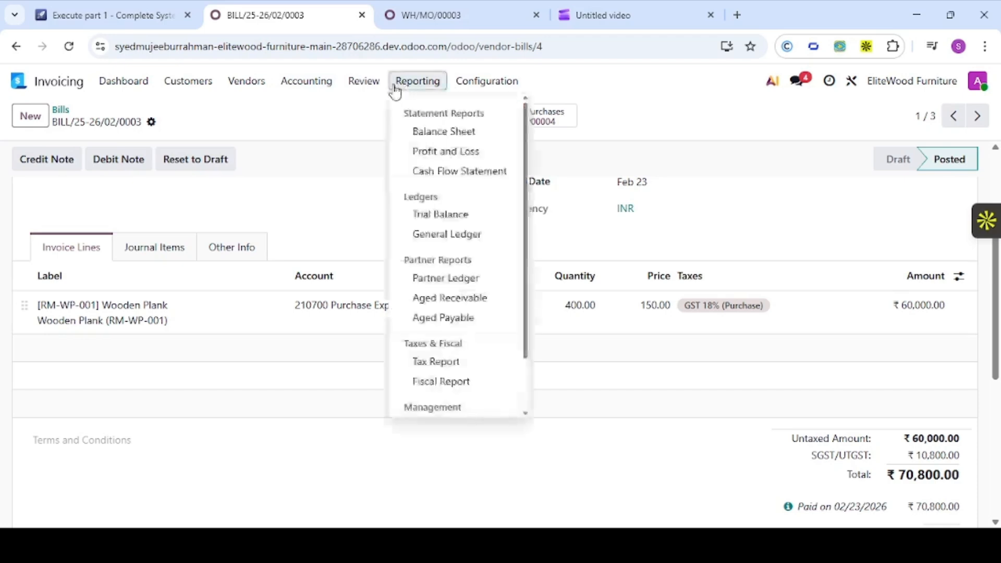
left_click(479, 286)
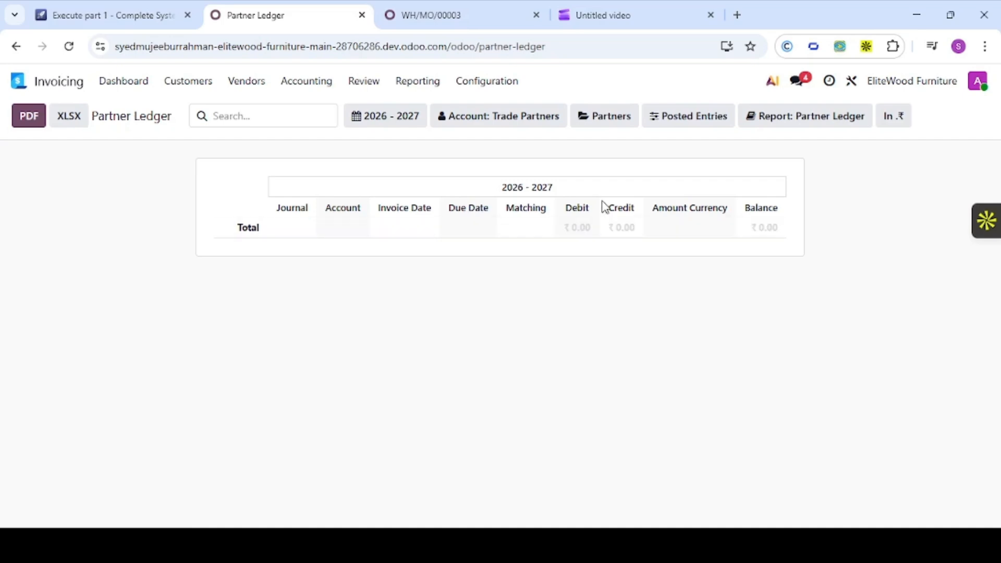
left_click_drag(586, 226, 700, 234)
left_click(652, 357)
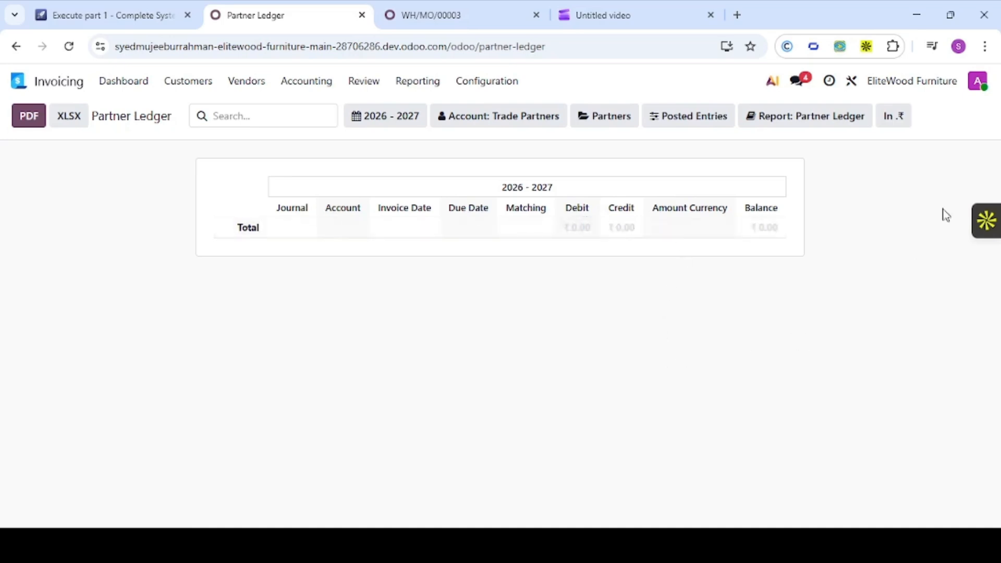